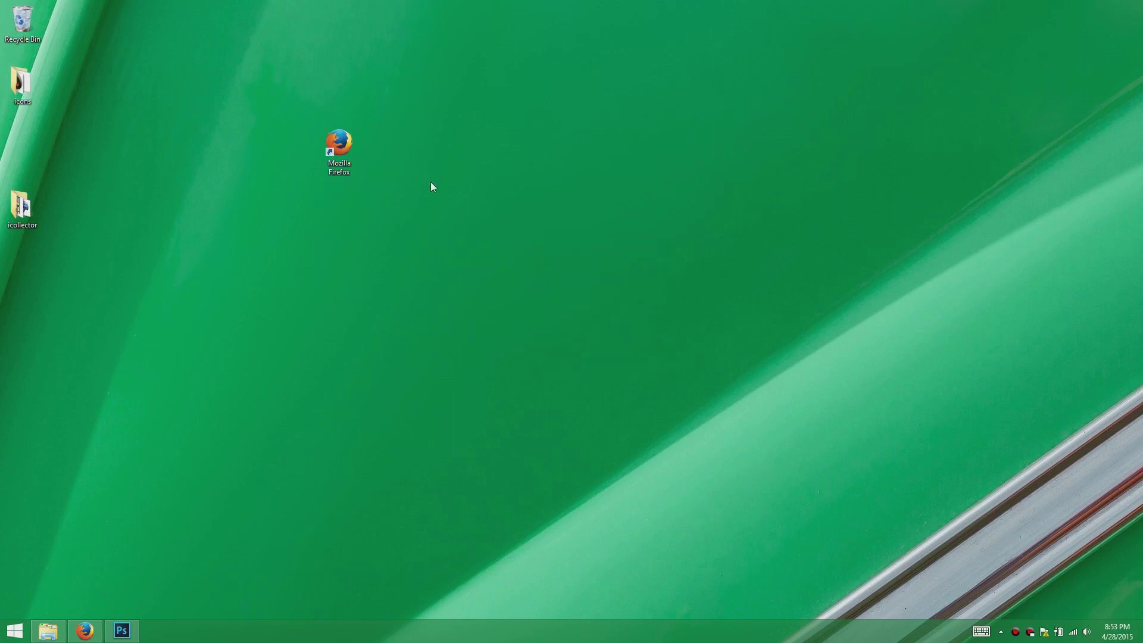
{"action": "double_click", "coordinate": [341, 149]}
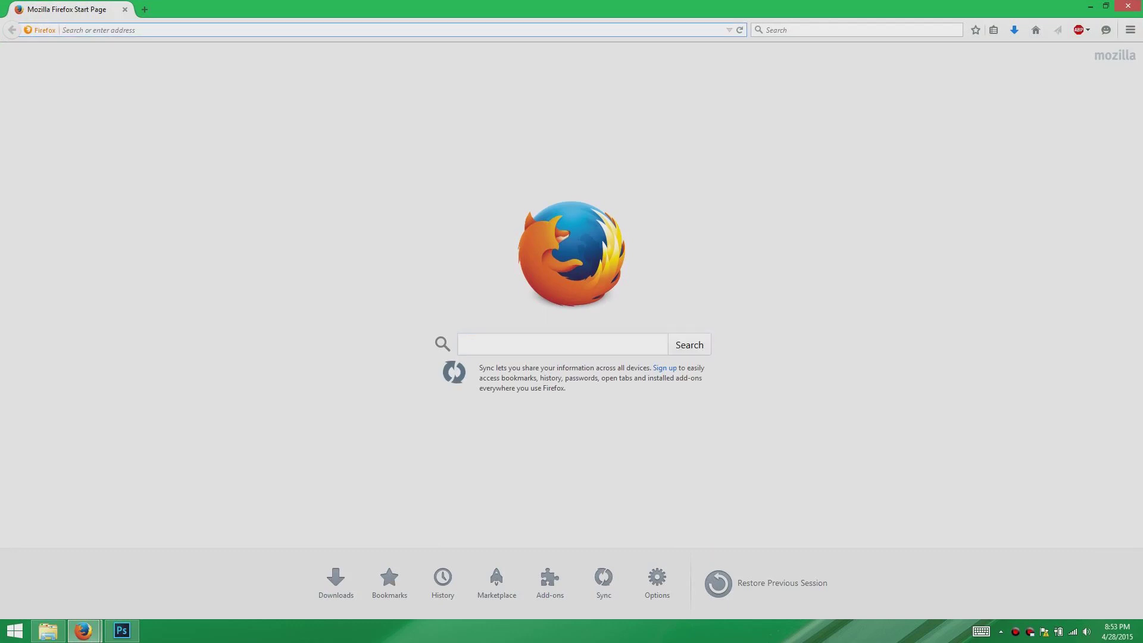
{"action": "type", "text": "www."}
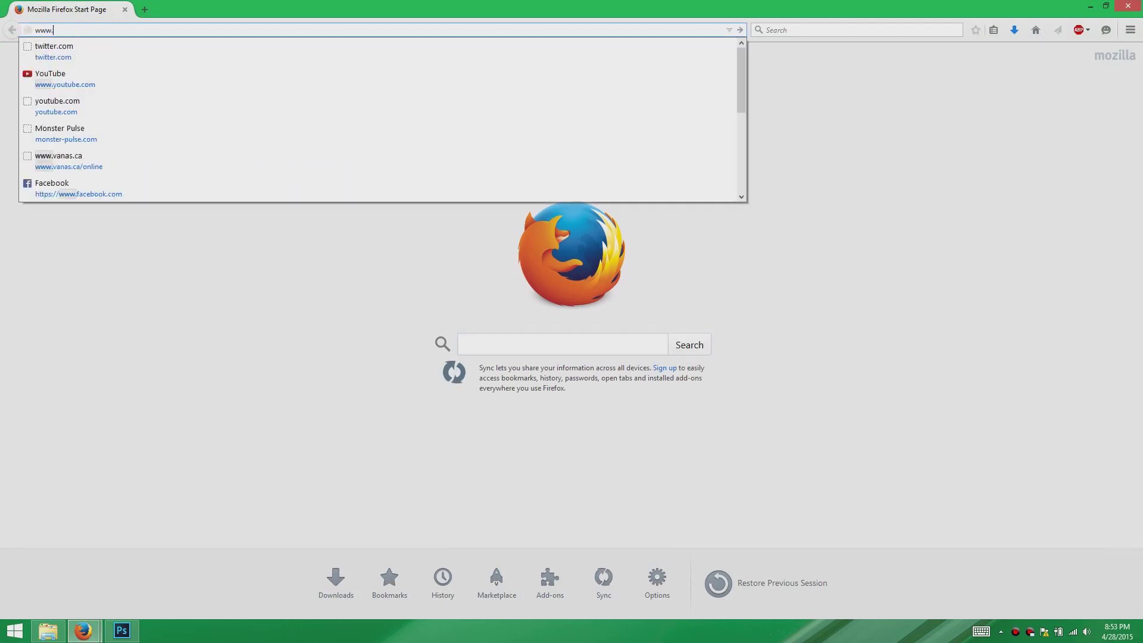
{"action": "type", "text": "wards"}
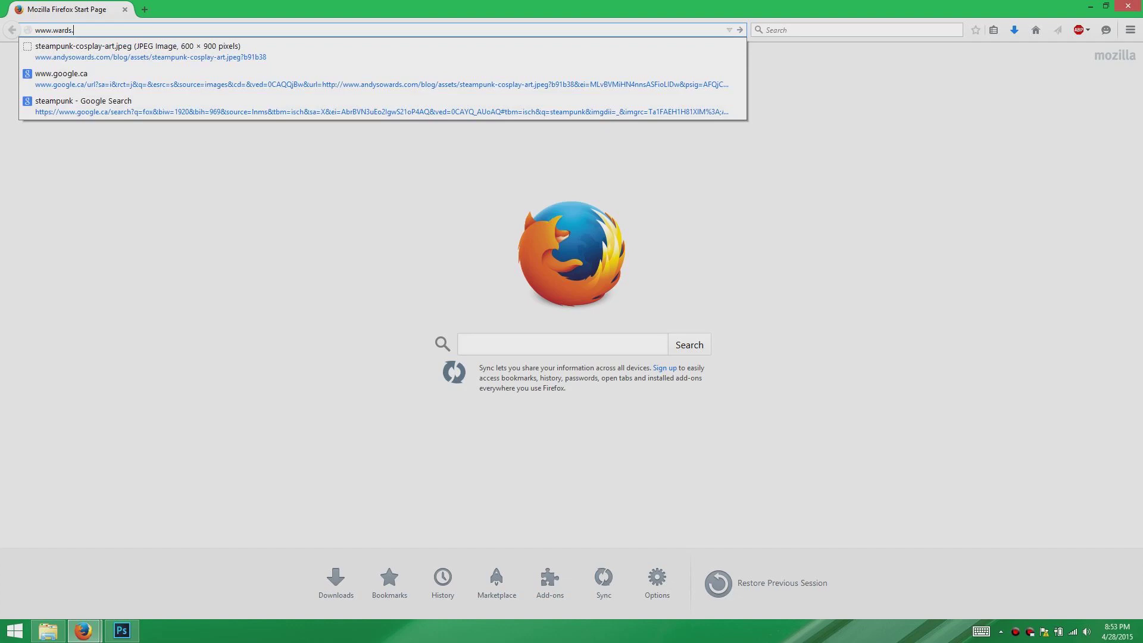
{"action": "type", "text": "auctions.com"}
{"action": "key", "text": "Return"}
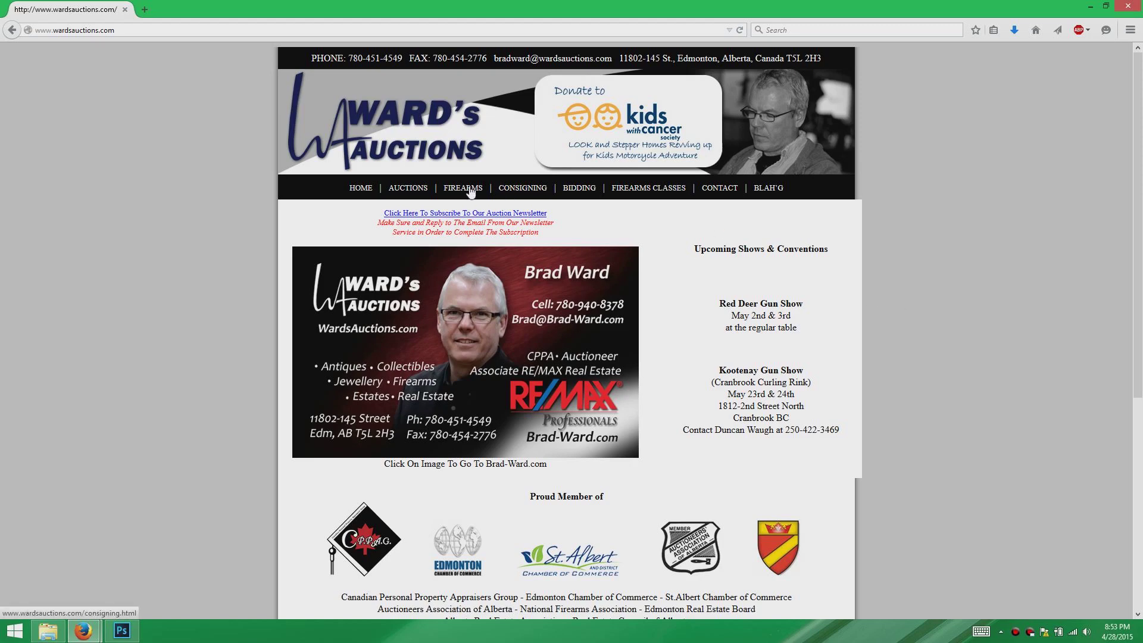
Open the Auctions page and browse the Mother's Day auction and completed sales listings.
{"action": "left_click", "coordinate": [409, 189]}
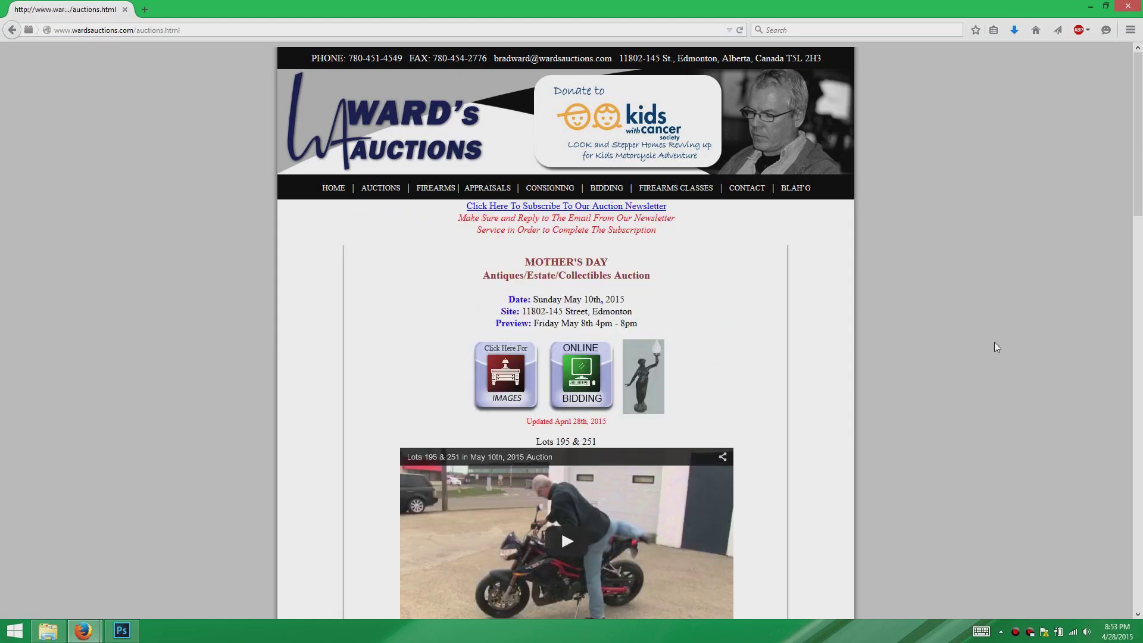
{"action": "scroll", "coordinate": [994, 342], "scroll_direction": "down", "scroll_amount": 8}
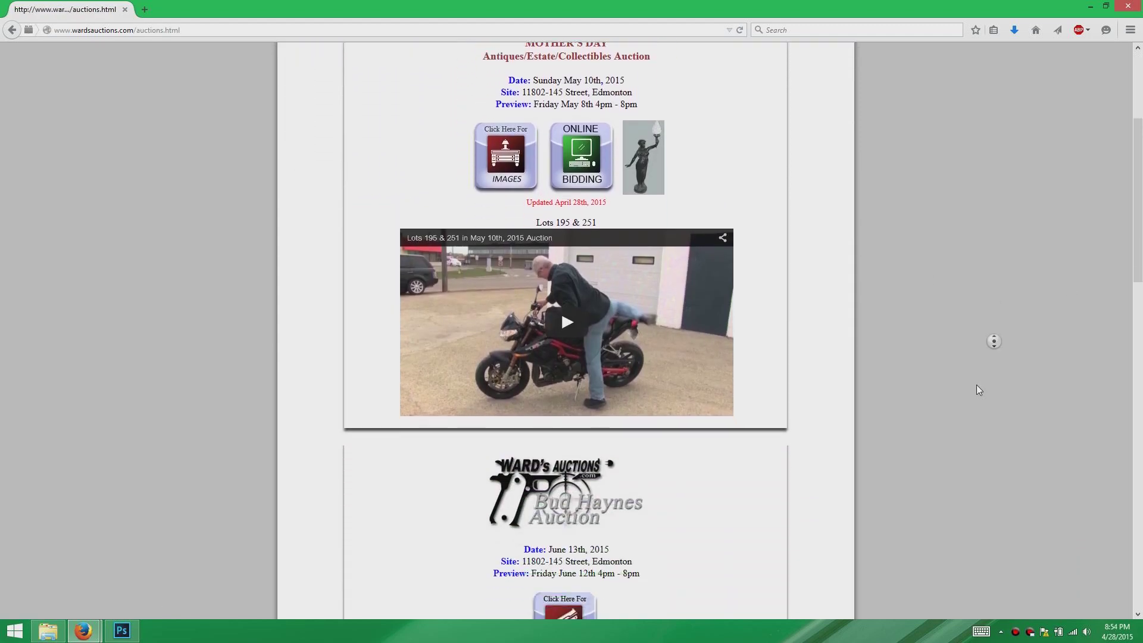
{"action": "scroll", "coordinate": [994, 342], "scroll_direction": "down", "scroll_amount": 6}
{"action": "left_click", "coordinate": [984, 355]}
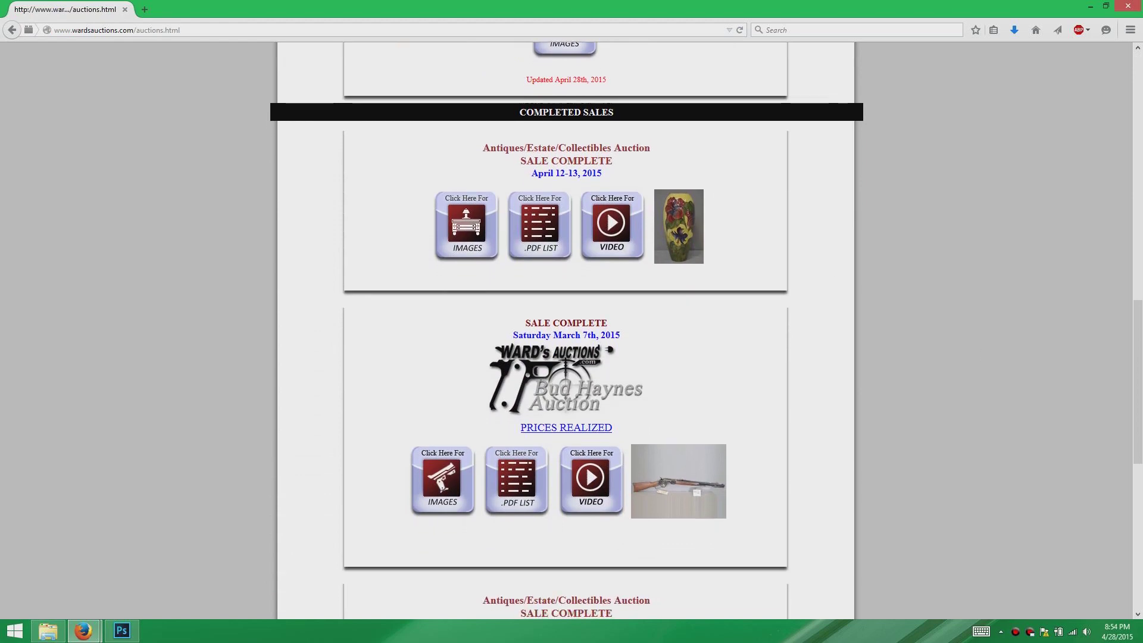
{"action": "left_click_drag", "start_coordinate": [521, 159], "coordinate": [673, 177]}
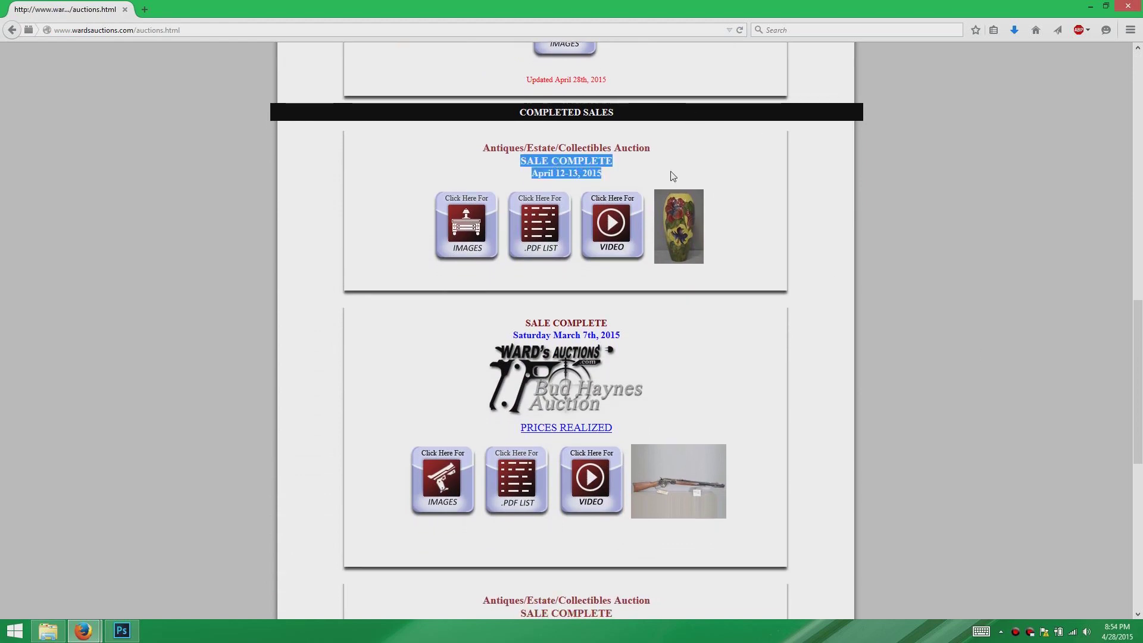
{"action": "left_click", "coordinate": [939, 180]}
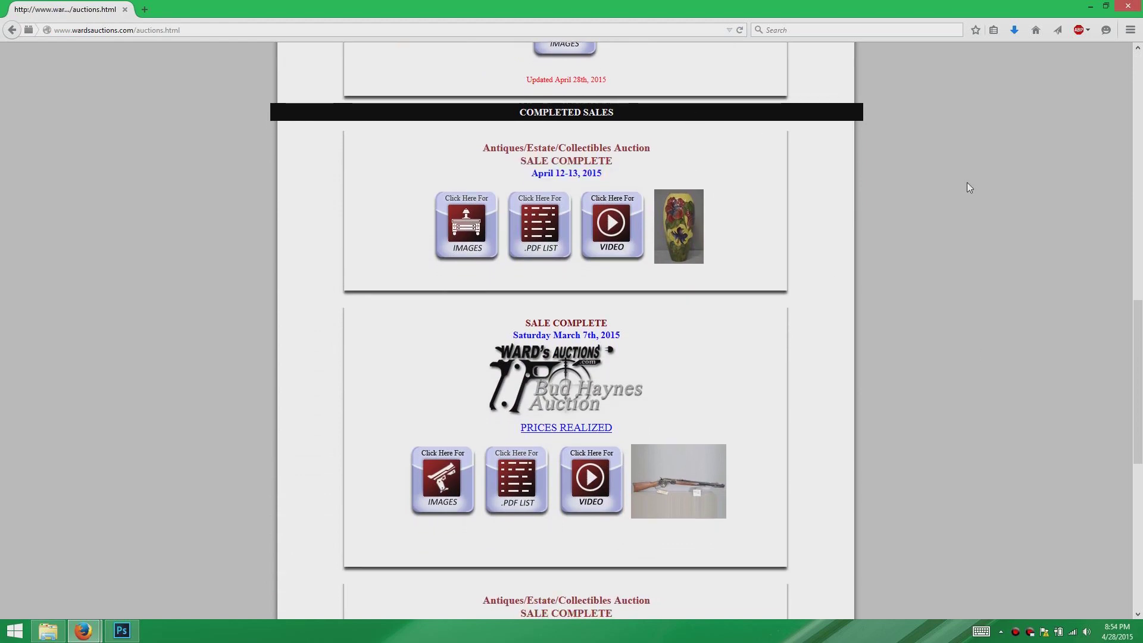
{"action": "left_click", "coordinate": [1135, 277]}
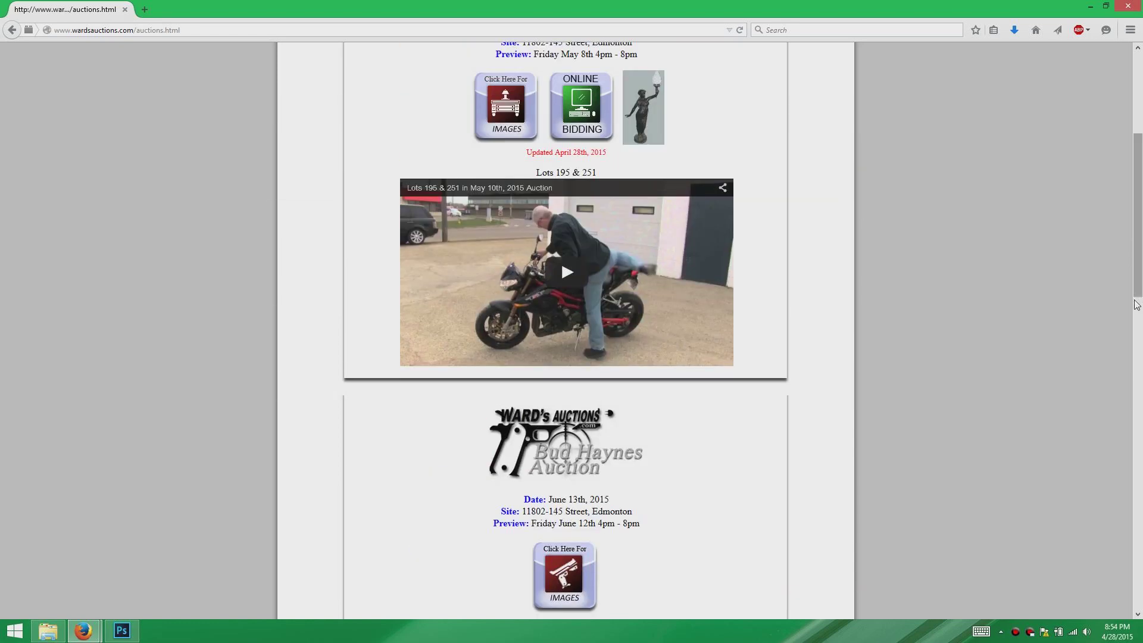
{"action": "left_click_drag", "start_coordinate": [1135, 302], "coordinate": [1138, 601]}
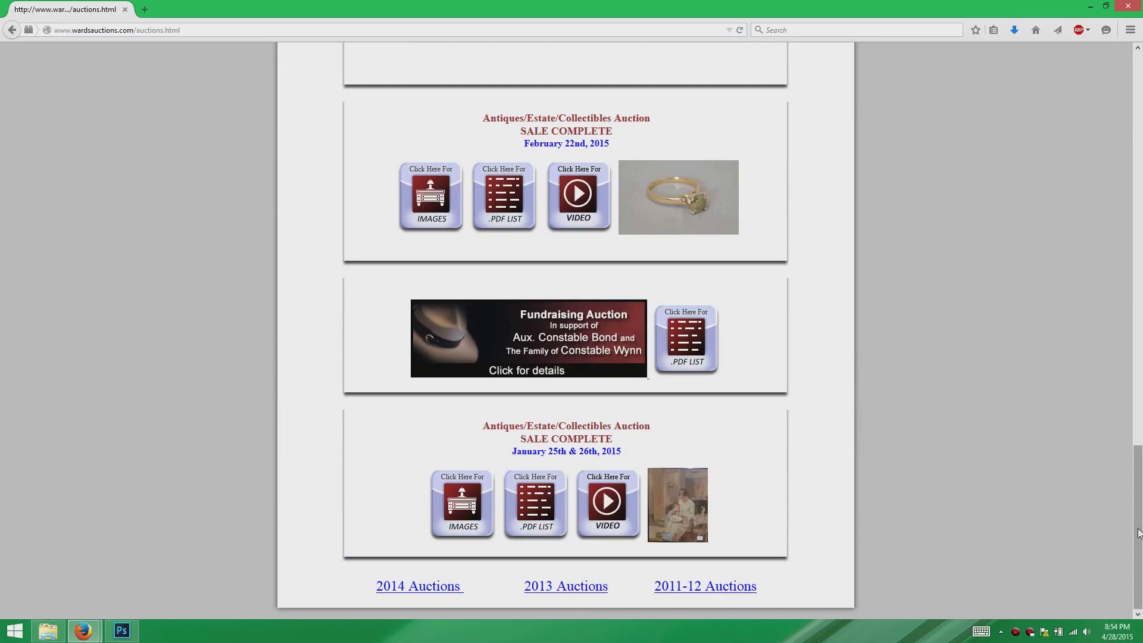
{"action": "left_click_drag", "start_coordinate": [1136, 518], "coordinate": [1137, 114]}
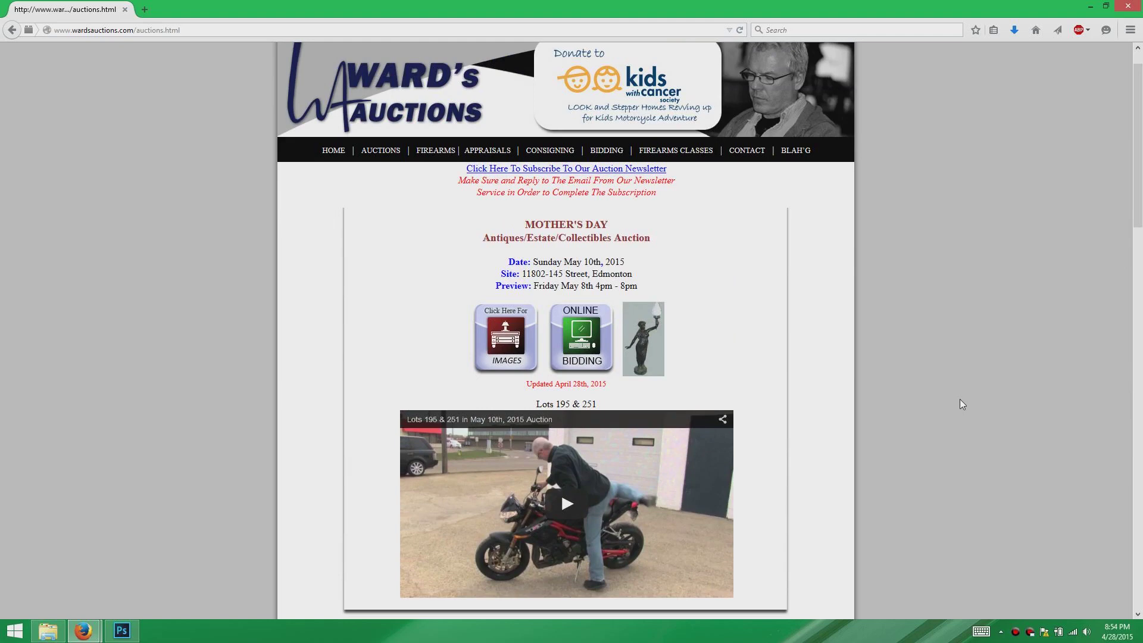
{"action": "scroll", "coordinate": [959, 399], "scroll_direction": "down", "scroll_amount": 2}
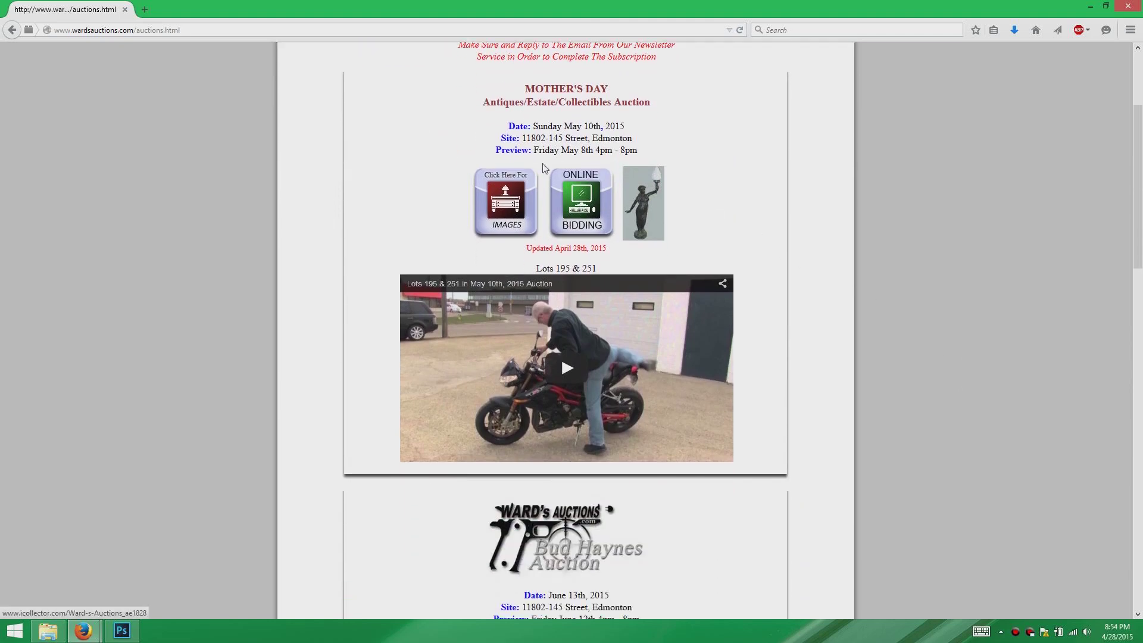
Open online bidding for the Mother's Day auction and request approval to bid on the DEMO auction.
{"action": "left_click", "coordinate": [583, 205]}
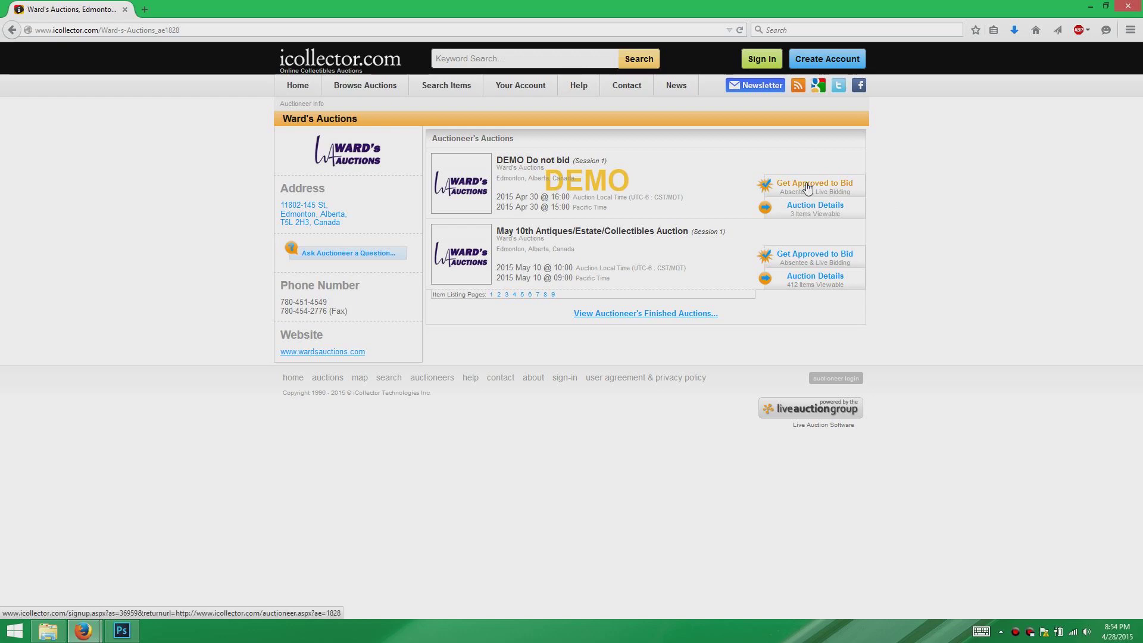
{"action": "left_click", "coordinate": [807, 188]}
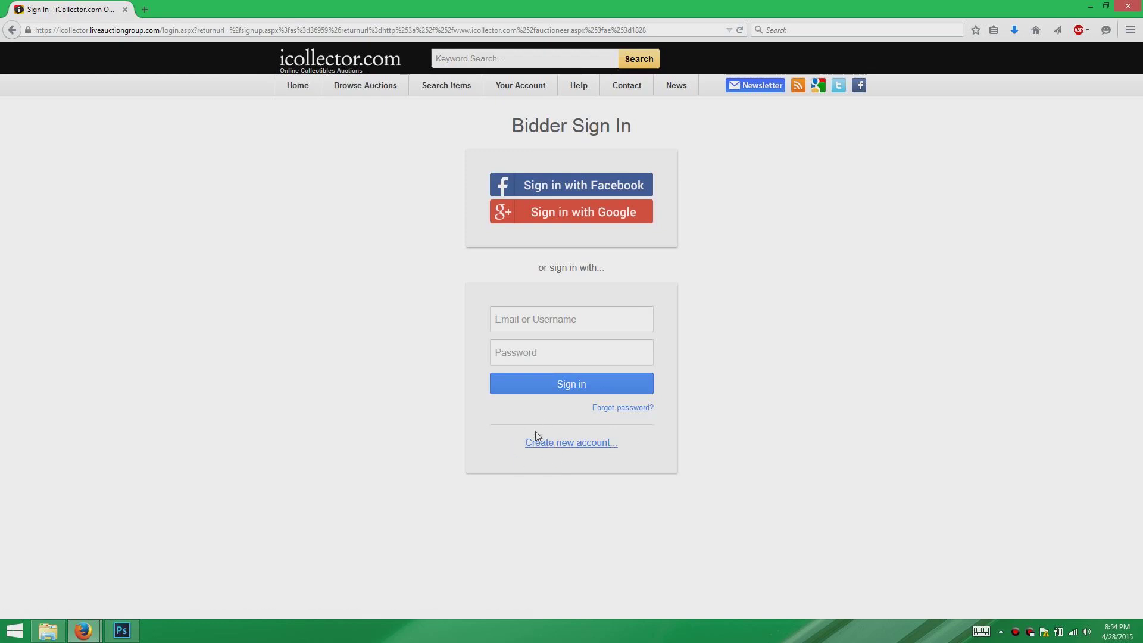
Sign in to iCollector with the auction house's bidder username and password.
{"action": "left_click", "coordinate": [571, 319]}
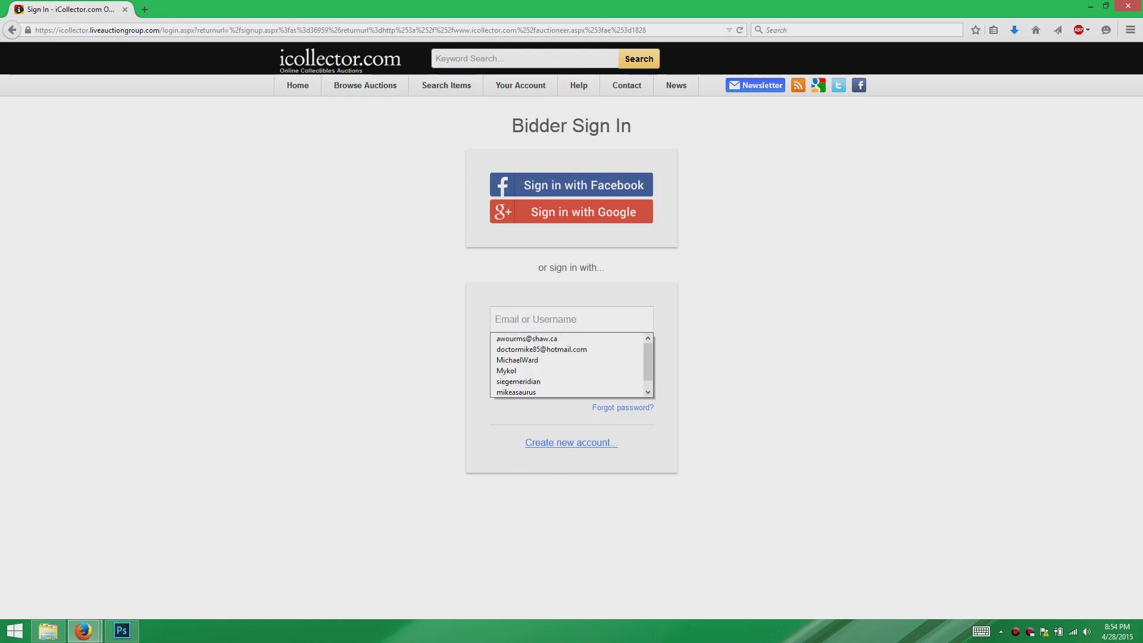
{"action": "key", "text": "Escape"}
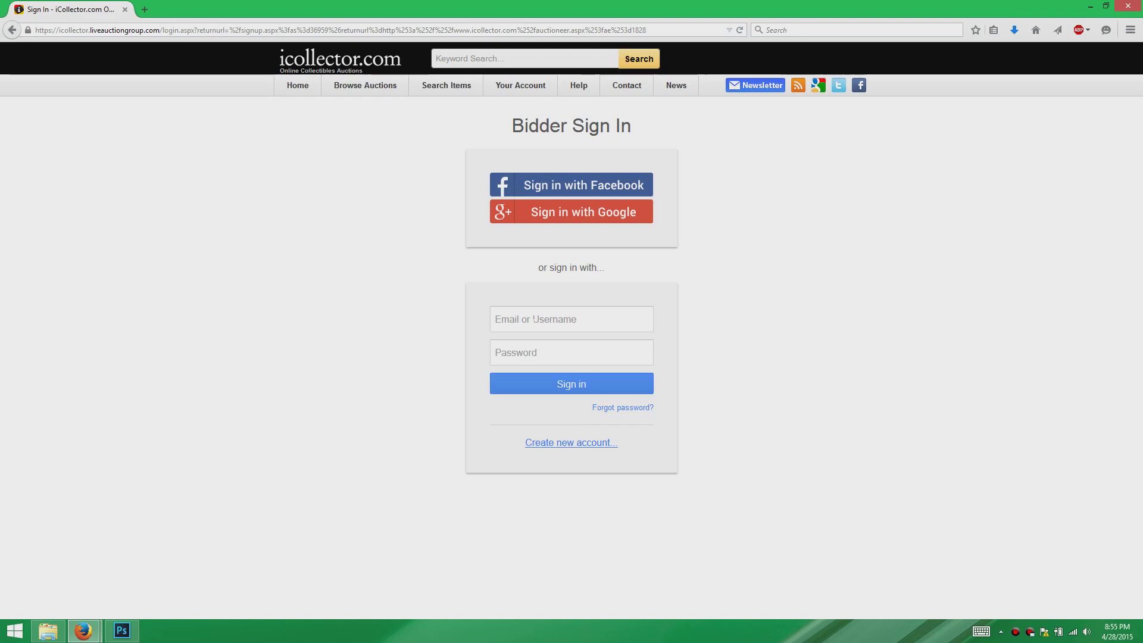
{"action": "type", "text": "wardsauctions"}
{"action": "key", "text": "Tab"}
{"action": "type", "text": "••••••••••••"}
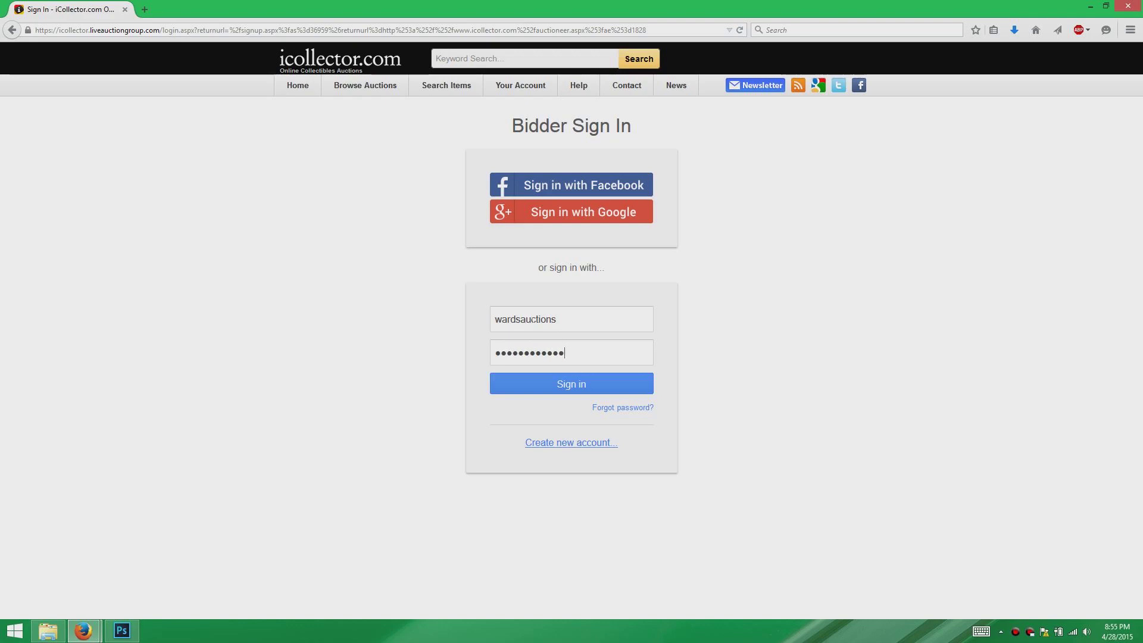
{"action": "left_click", "coordinate": [573, 388]}
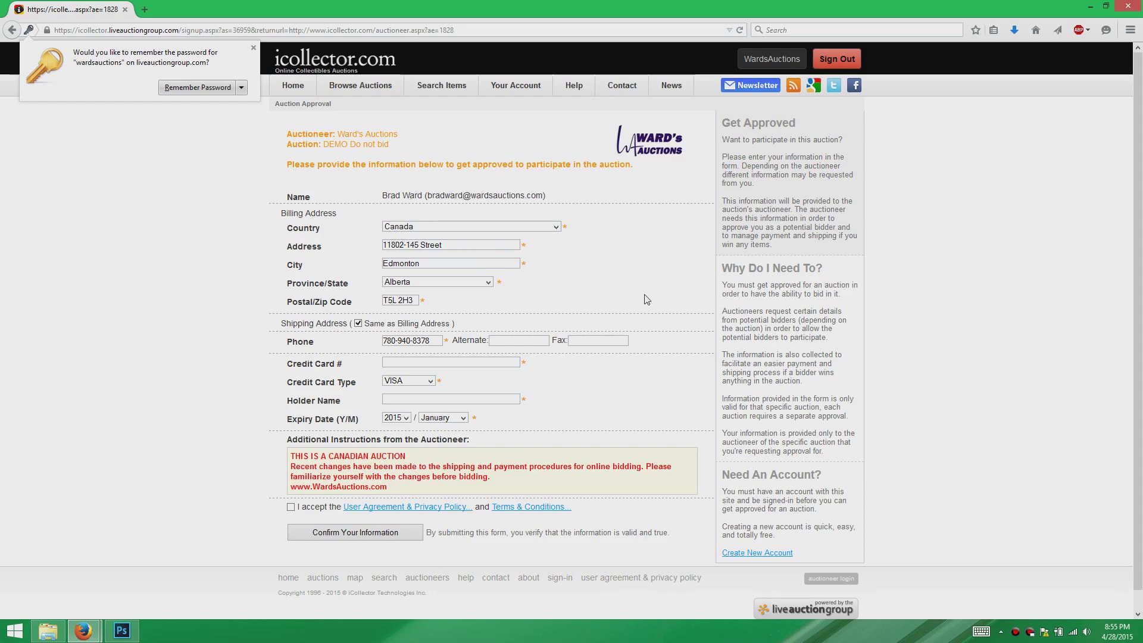
Dismiss the remember-password prompt and review the approval form's billing and phone details.
{"action": "left_click", "coordinate": [912, 329]}
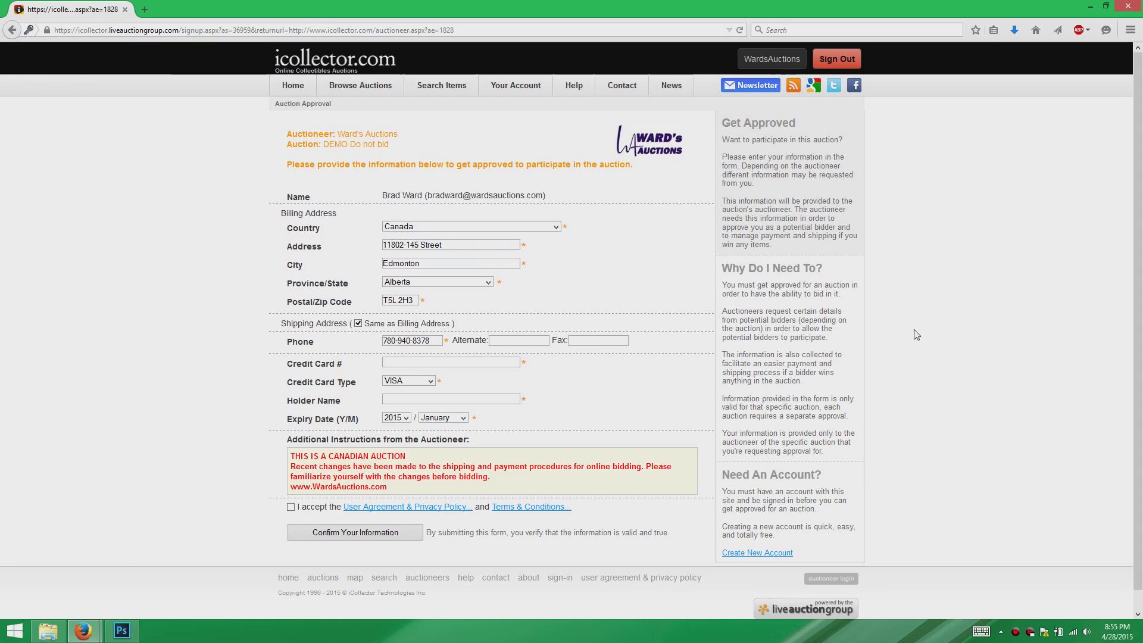
{"action": "scroll", "coordinate": [913, 330], "scroll_direction": "down", "scroll_amount": 1}
{"action": "left_click_drag", "start_coordinate": [439, 322], "coordinate": [384, 321]}
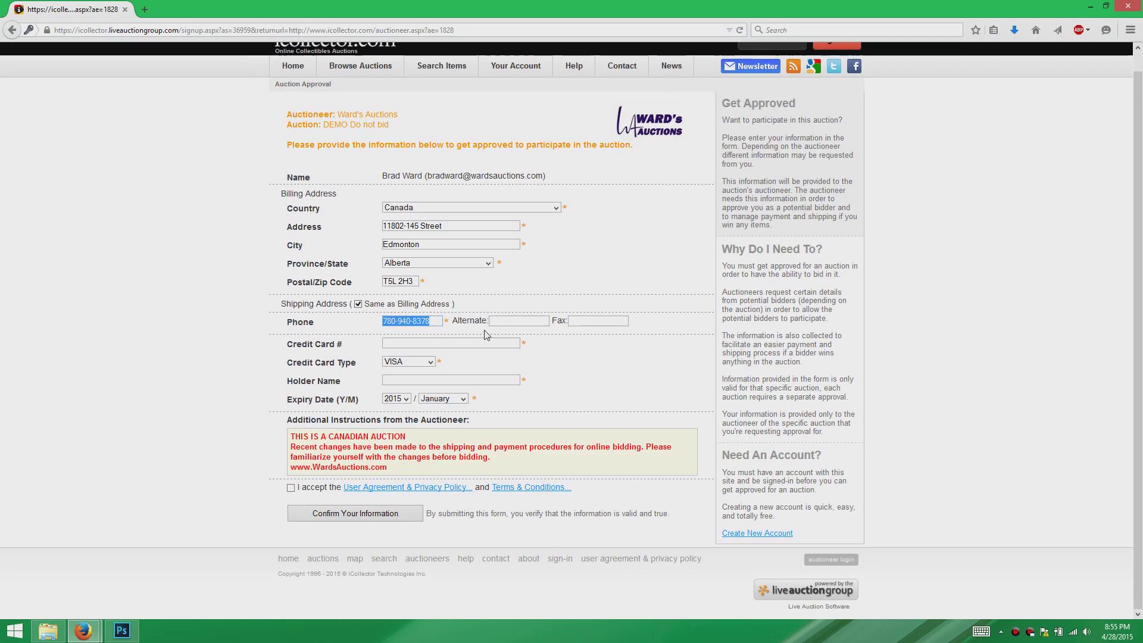
{"action": "left_click", "coordinate": [670, 304]}
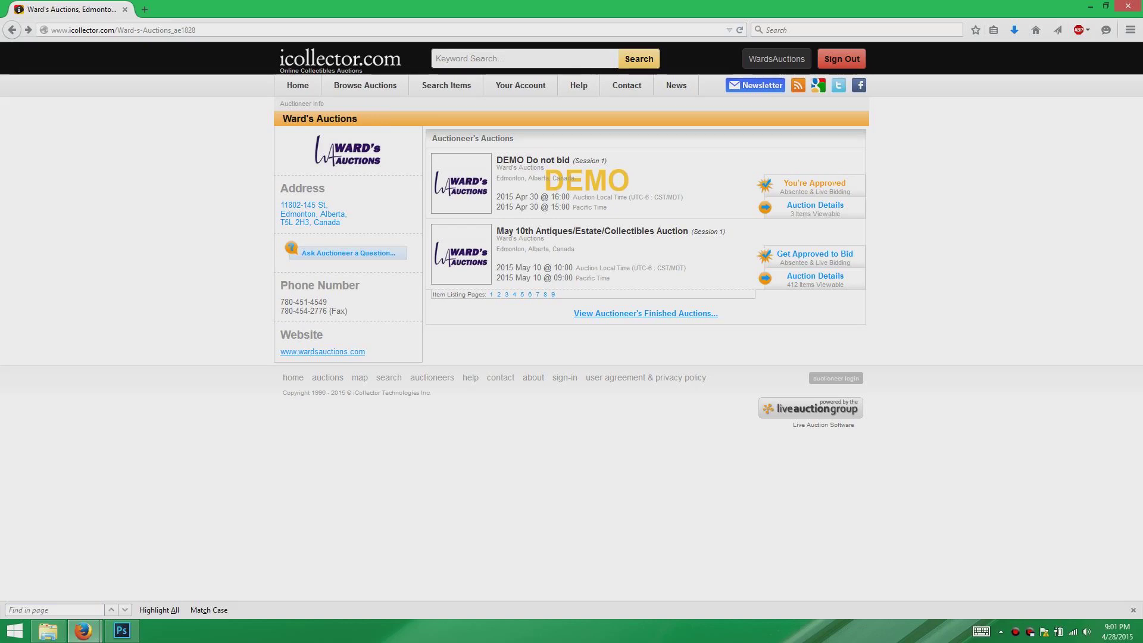
Open the DEMO auction's lot listing and scroll through the Clock, Chair and Car lots.
{"action": "left_click", "coordinate": [833, 210]}
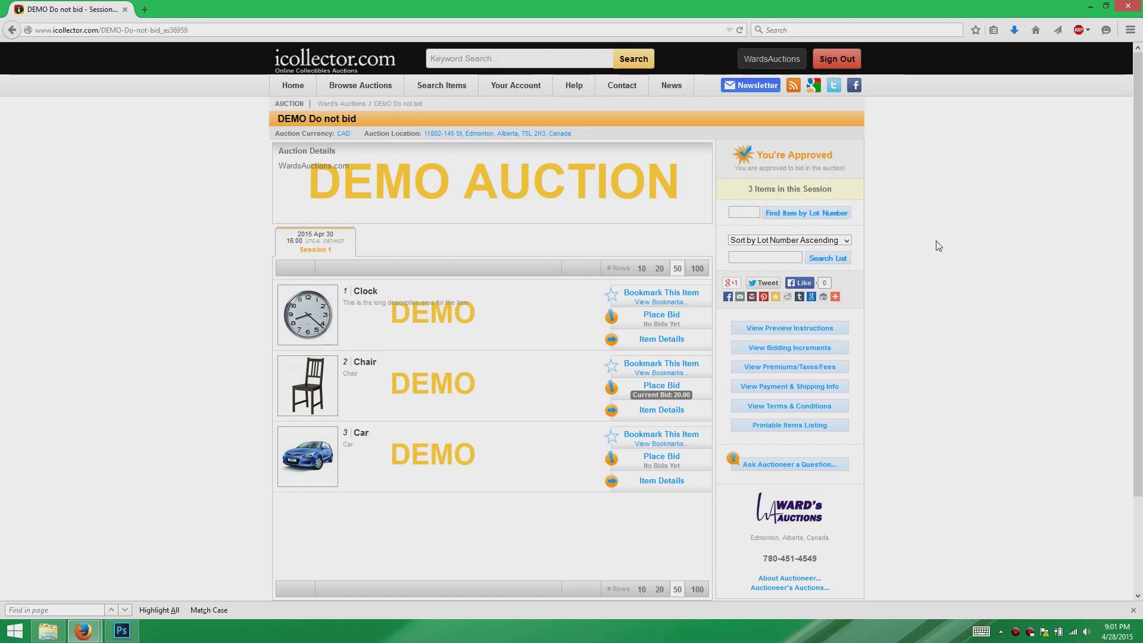
{"action": "scroll", "coordinate": [333, 316], "scroll_direction": "down", "scroll_amount": 2}
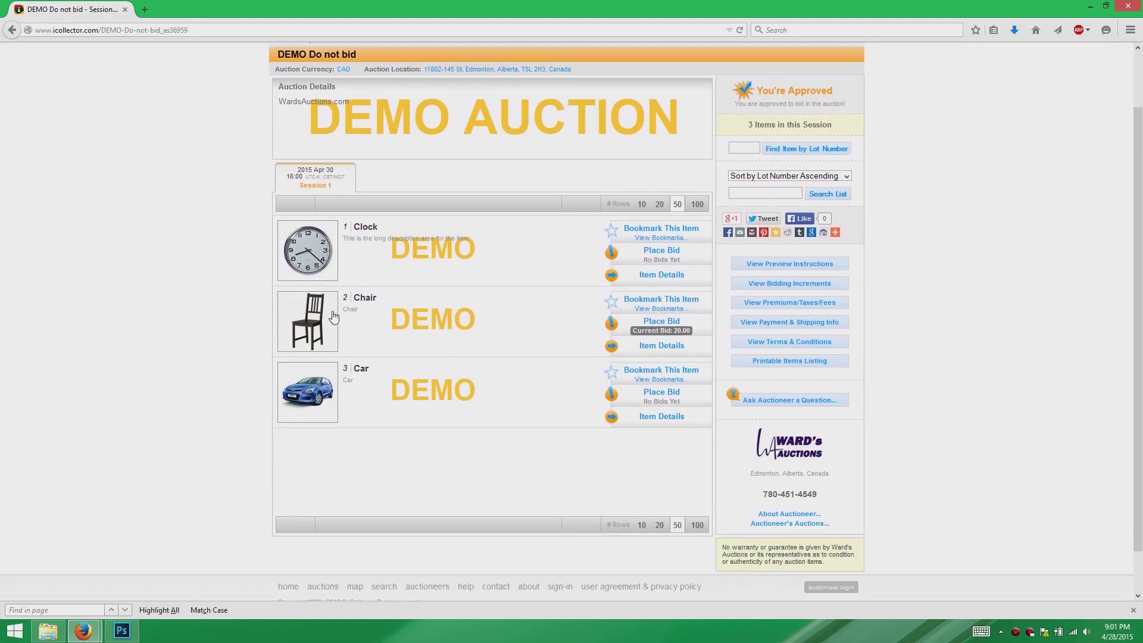
{"action": "scroll", "coordinate": [333, 316], "scroll_direction": "down", "scroll_amount": 1}
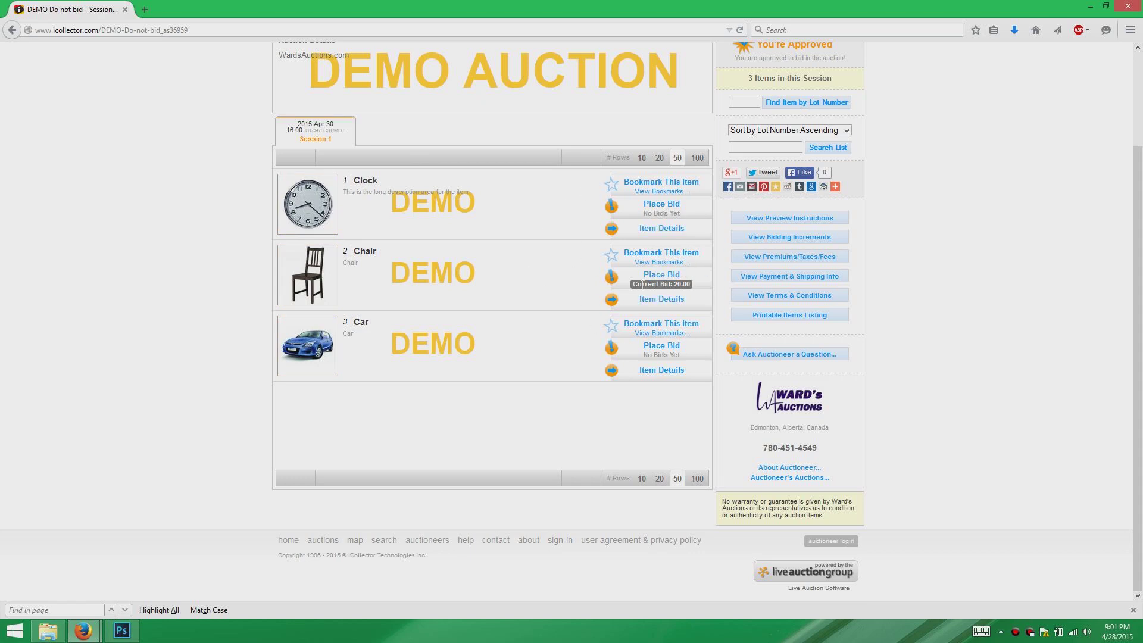
{"action": "mouse_move", "coordinate": [642, 284]}
{"action": "left_mouse_down"}
{"action": "mouse_move", "coordinate": [704, 288]}
{"action": "mouse_move", "coordinate": [629, 288]}
{"action": "left_mouse_up"}
Replace the Clock's 20.00 maximum bid with 100 and confirm the absentee bid.
{"action": "left_click", "coordinate": [660, 206]}
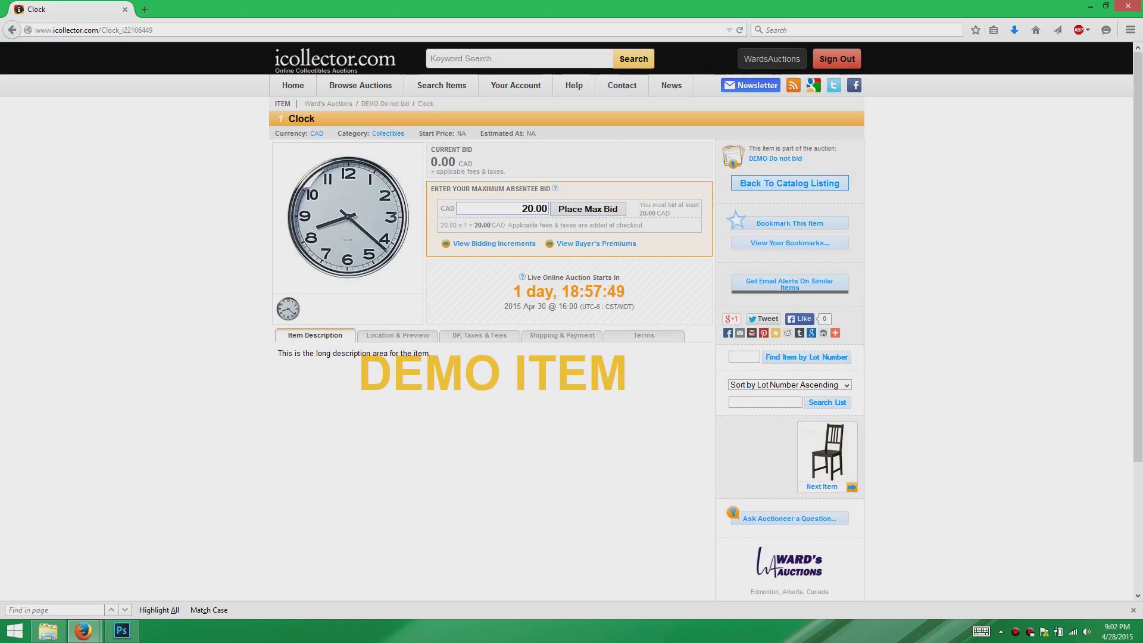
{"action": "scroll", "coordinate": [571, 320], "scroll_direction": "down", "scroll_amount": 3}
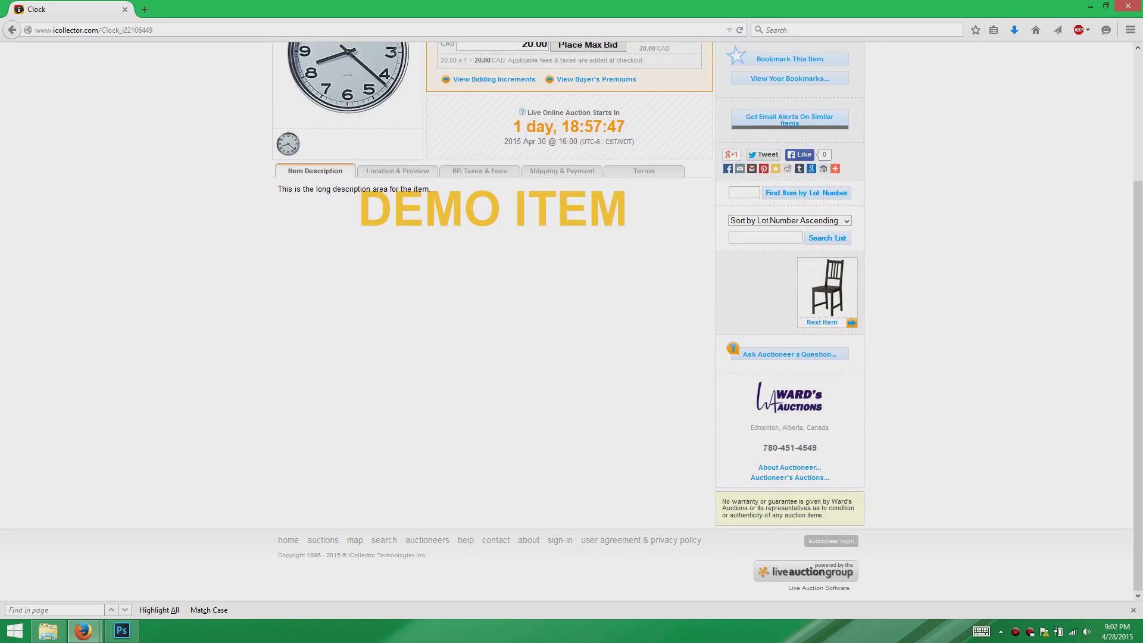
{"action": "scroll", "coordinate": [511, 186], "scroll_direction": "up", "scroll_amount": 3}
{"action": "left_click_drag", "start_coordinate": [470, 209], "coordinate": [560, 211]}
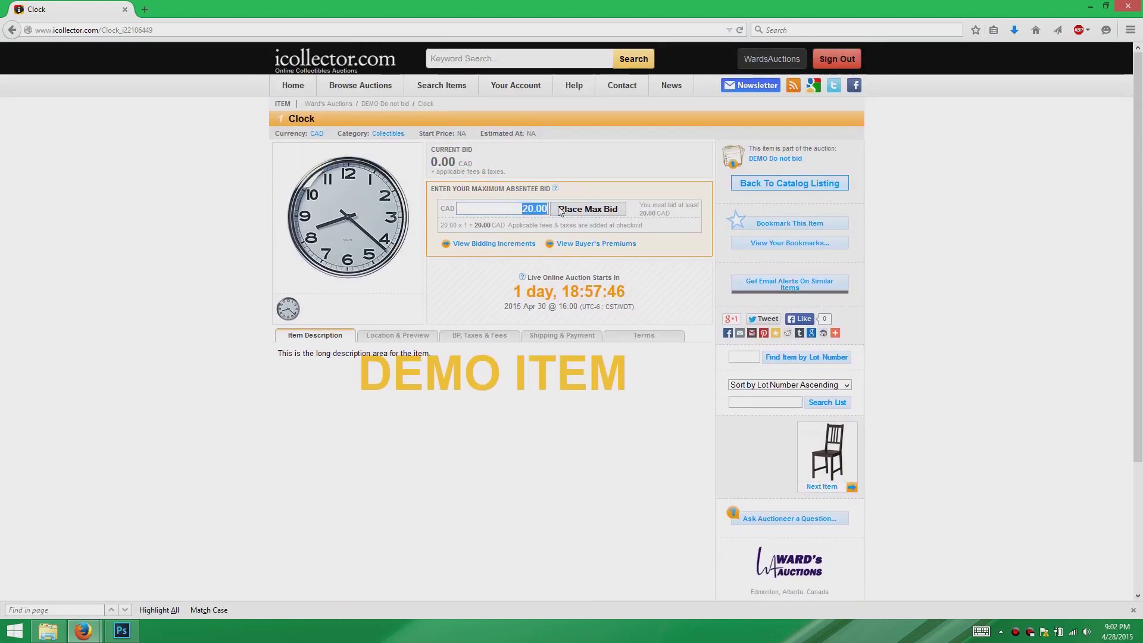
{"action": "type", "text": "100"}
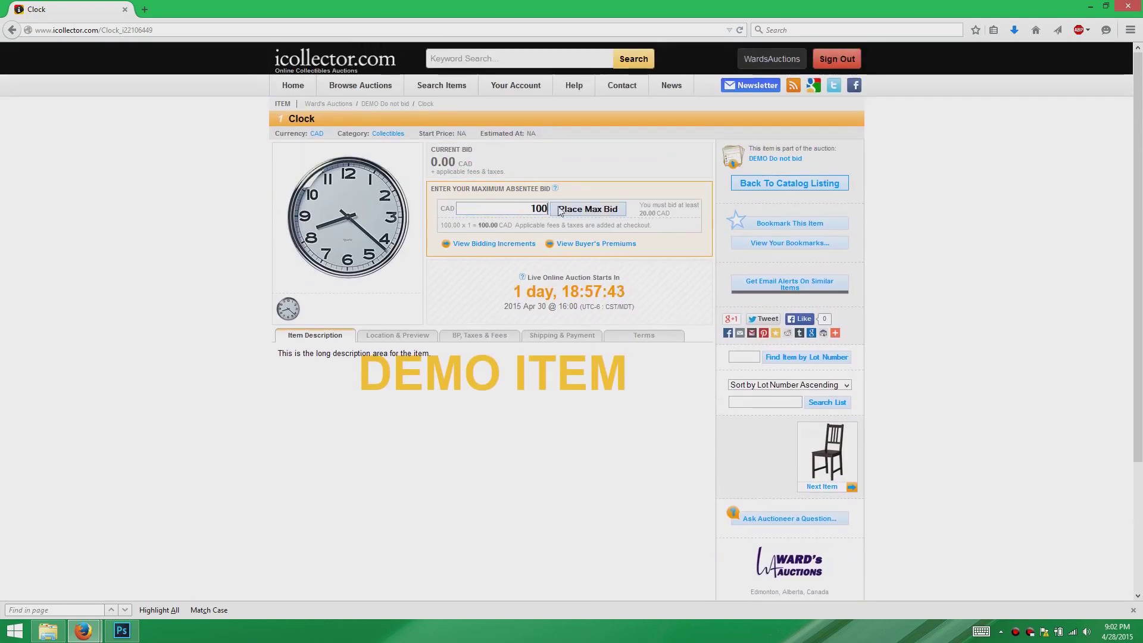
{"action": "left_click", "coordinate": [576, 215]}
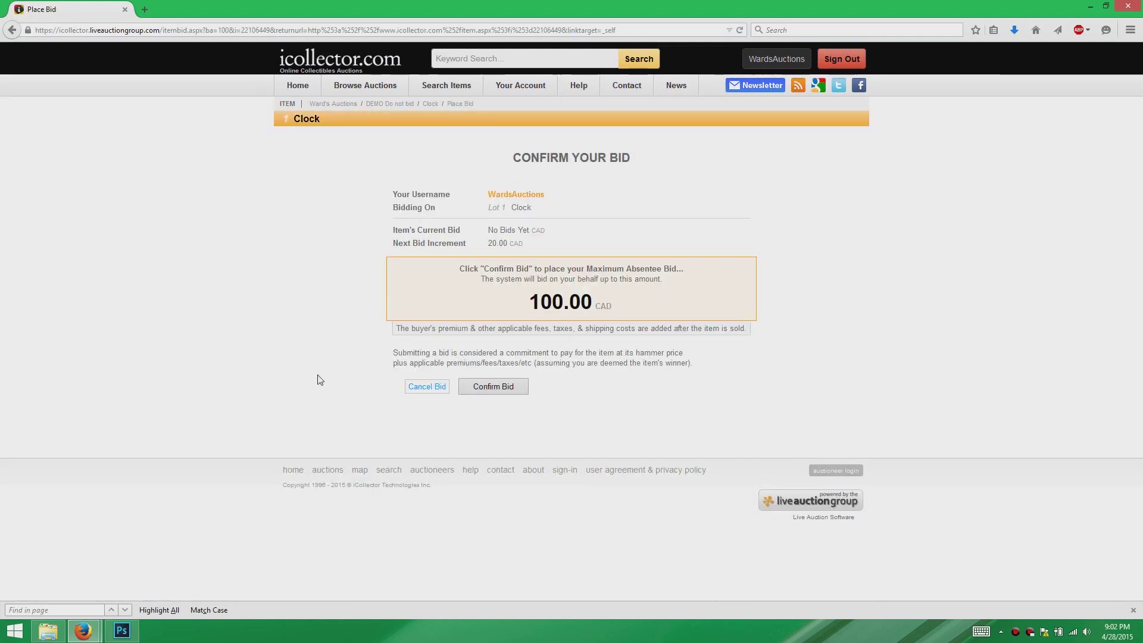
{"action": "left_click", "coordinate": [499, 391]}
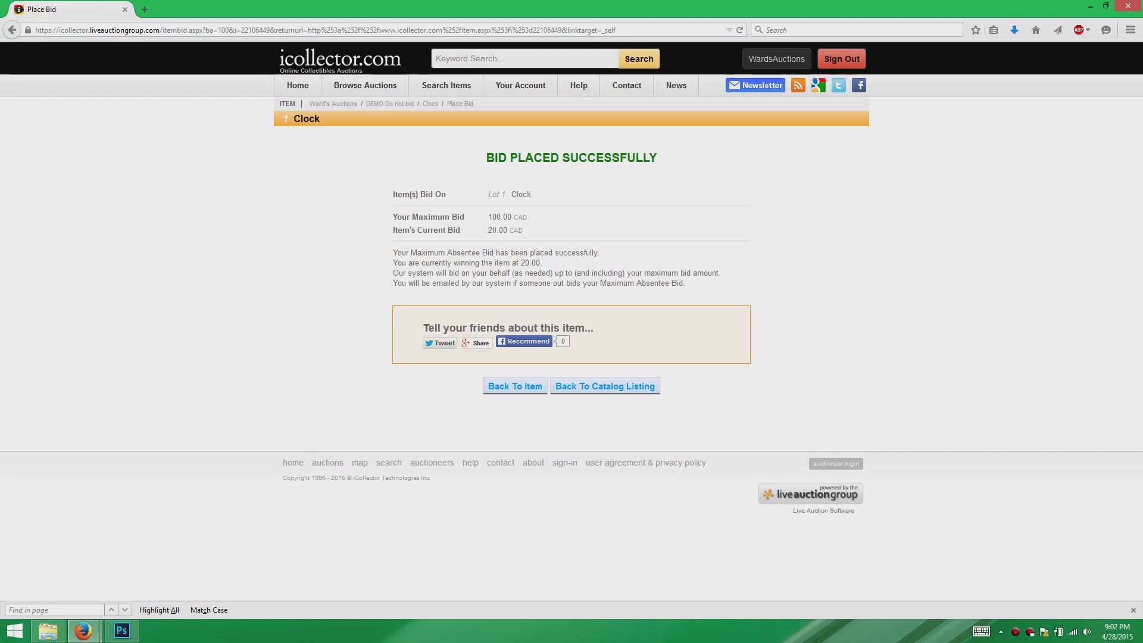
{"action": "left_click_drag", "start_coordinate": [529, 237], "coordinate": [488, 231]}
Return to the Clock's item page showing the 20.00 CAD winning bid.
{"action": "left_click", "coordinate": [567, 234]}
{"action": "left_click", "coordinate": [516, 387]}
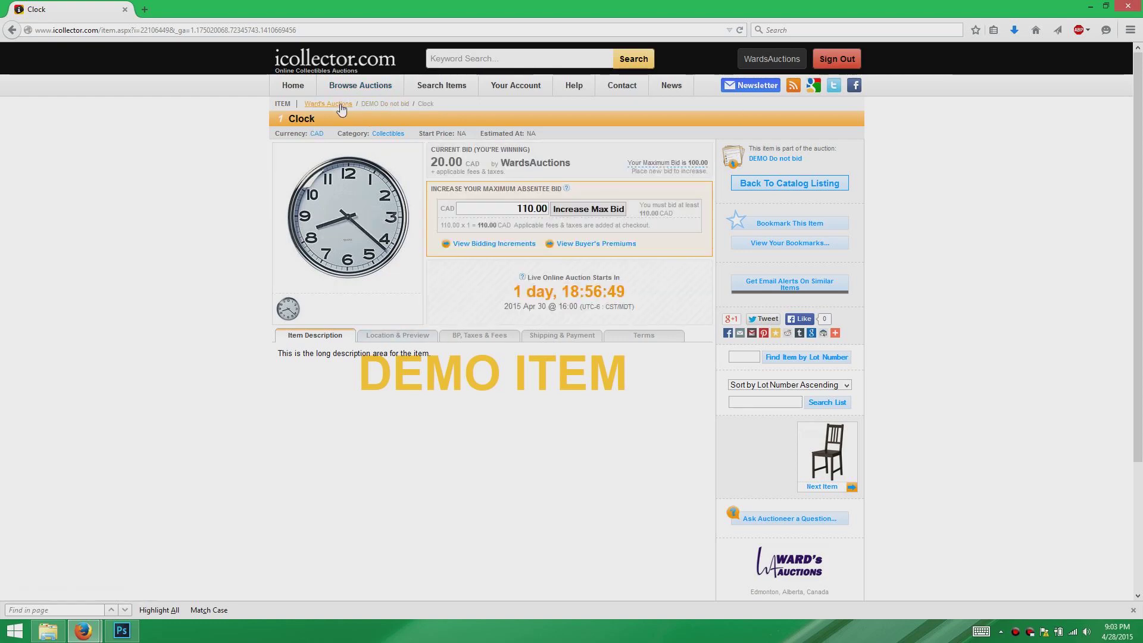
Go back to the DEMO Do not bid catalog and start a bid on the Chair.
{"action": "left_click", "coordinate": [400, 106]}
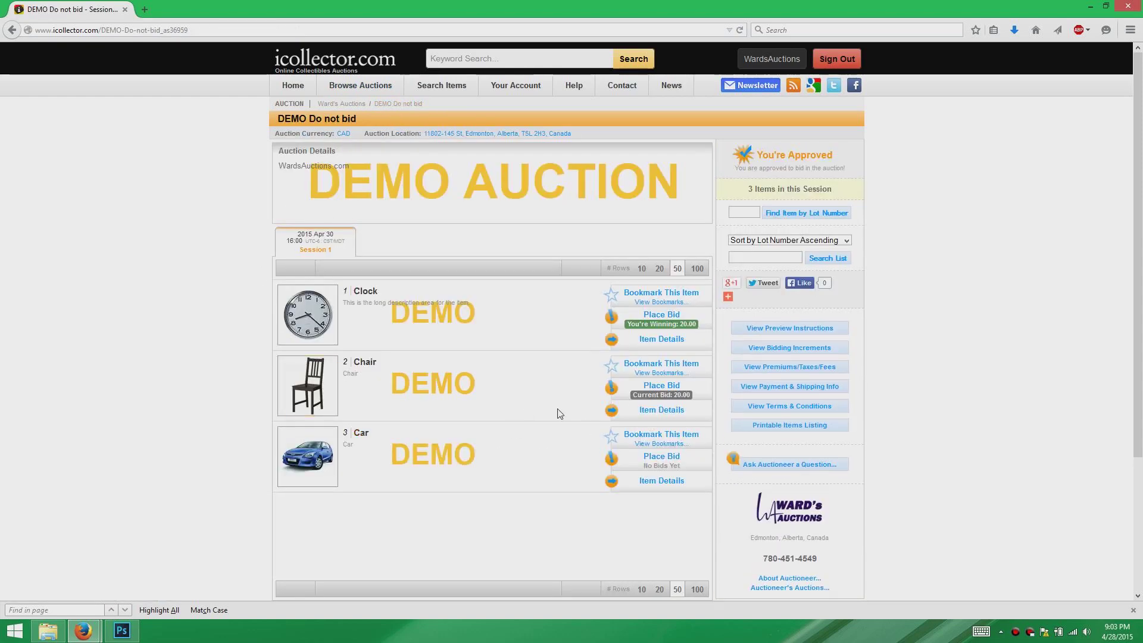
{"action": "left_click", "coordinate": [659, 387]}
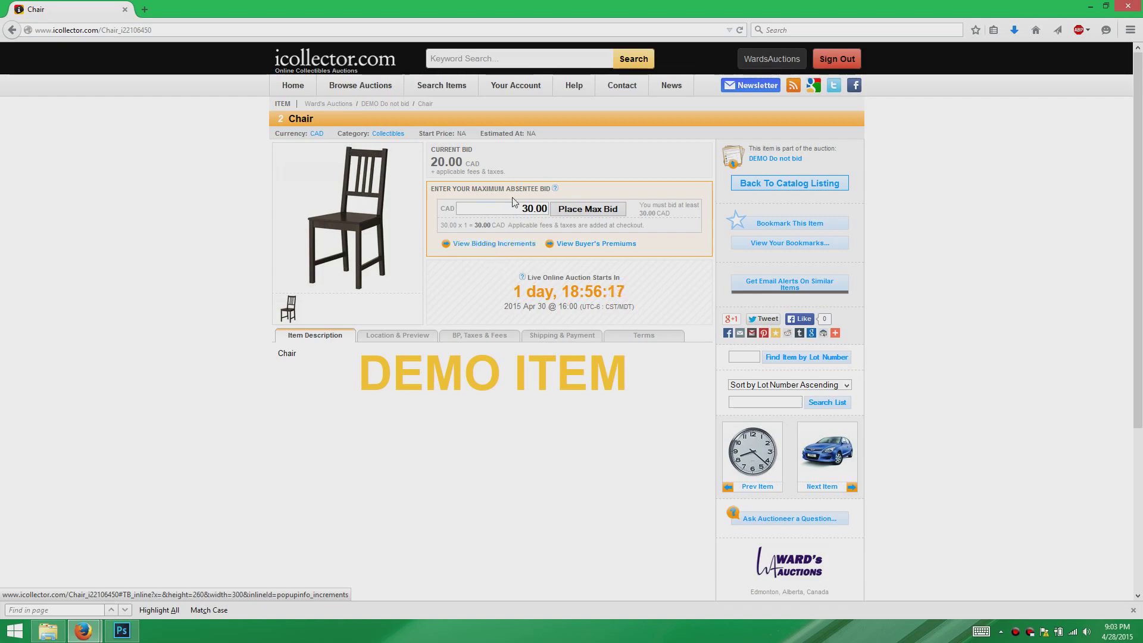
Submit and confirm the 30.00 CAD maximum bid on the Chair, then review the outbid message.
{"action": "left_click", "coordinate": [586, 211]}
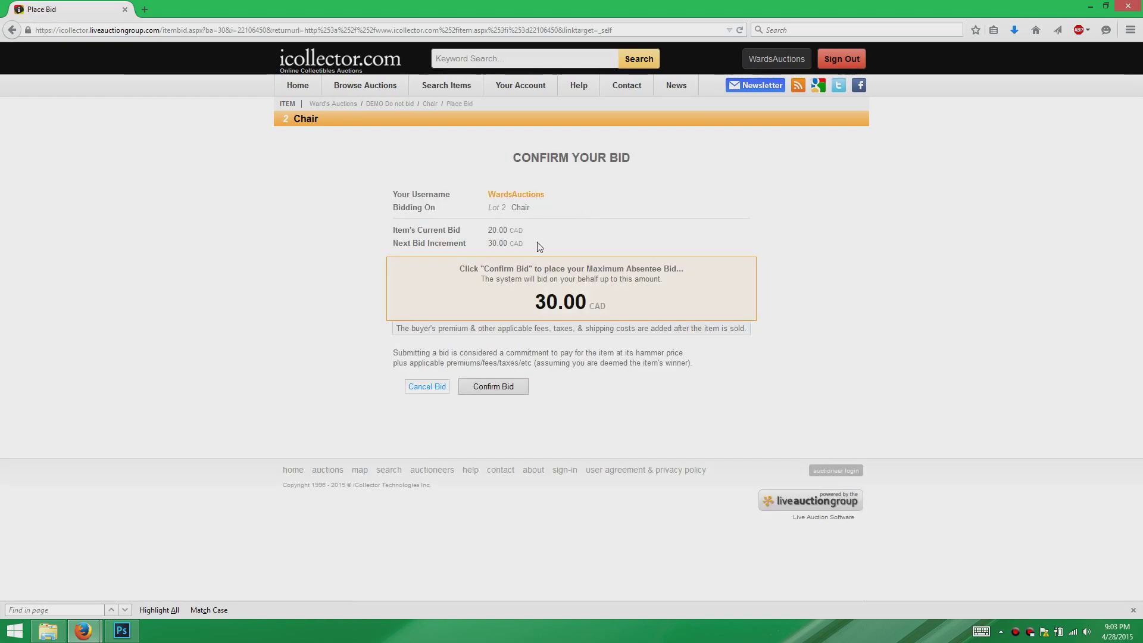
{"action": "left_click", "coordinate": [507, 388]}
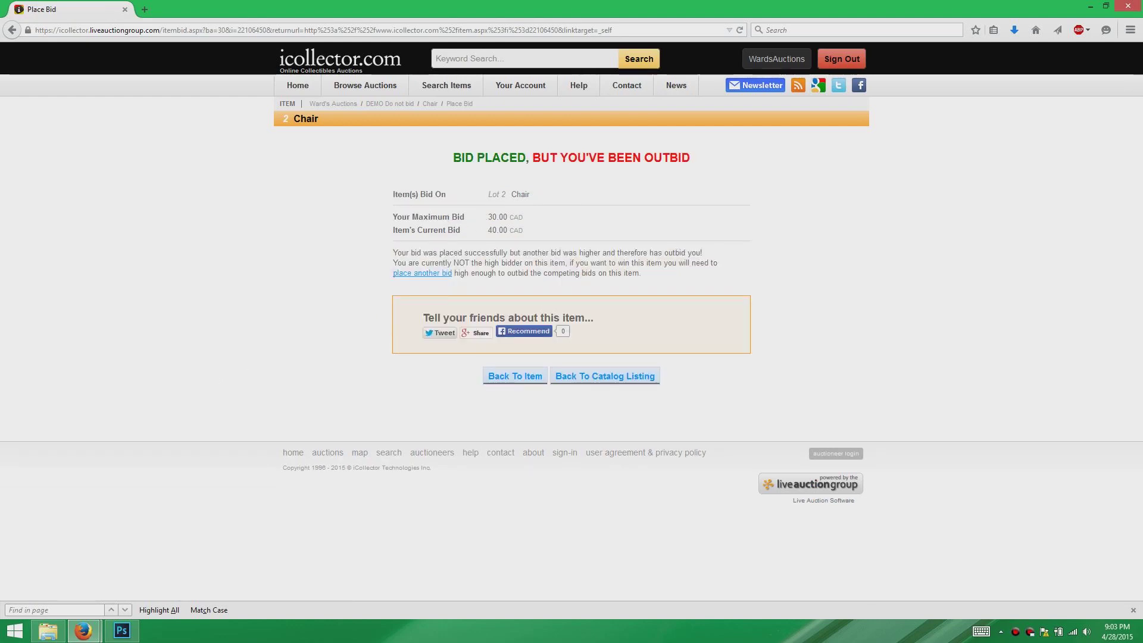
{"action": "left_click_drag", "start_coordinate": [487, 220], "coordinate": [528, 221]}
{"action": "left_click_drag", "start_coordinate": [462, 157], "coordinate": [710, 158]}
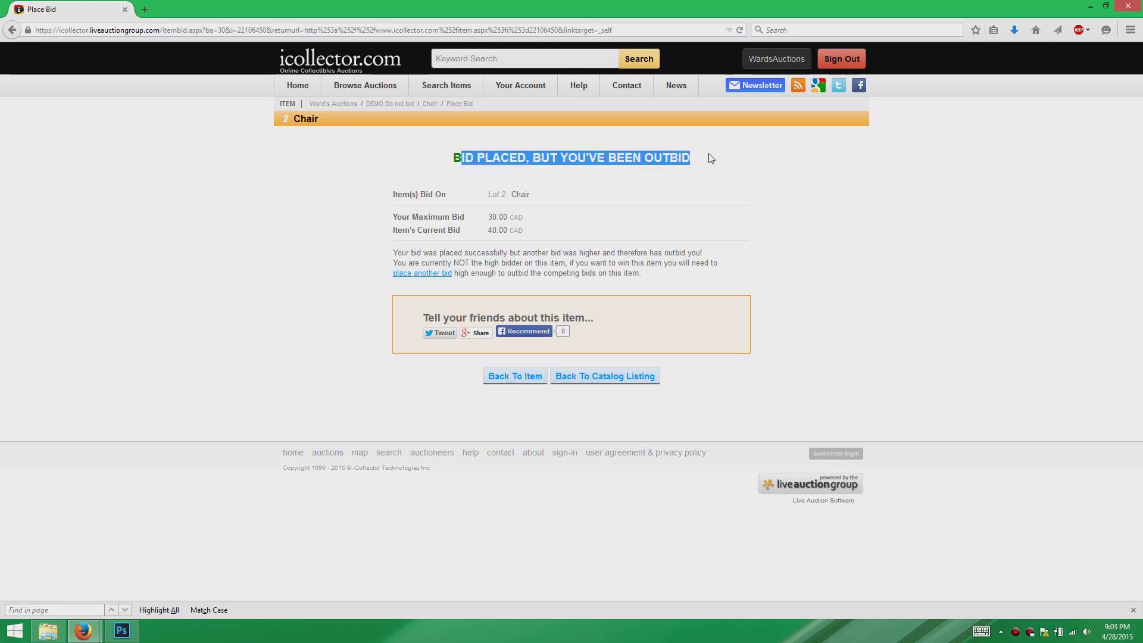
{"action": "left_click", "coordinate": [713, 160]}
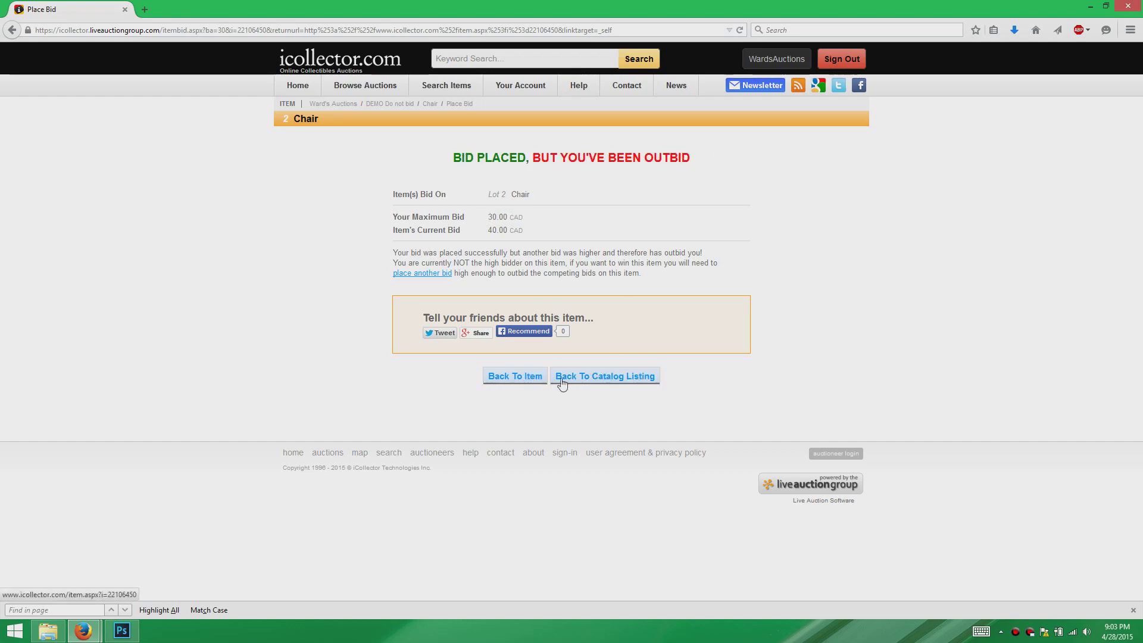
Go back to the DEMO Do not bid catalog and scroll through its Clock, Chair and Car lots.
{"action": "left_click", "coordinate": [598, 377]}
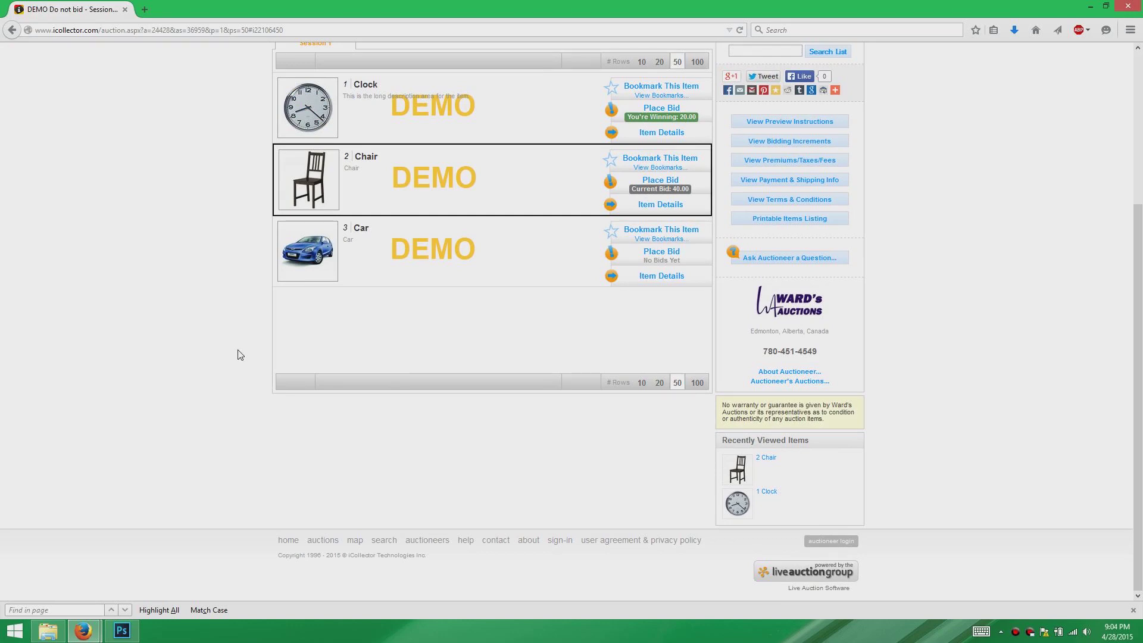
{"action": "scroll", "coordinate": [286, 381], "scroll_direction": "up", "scroll_amount": 5}
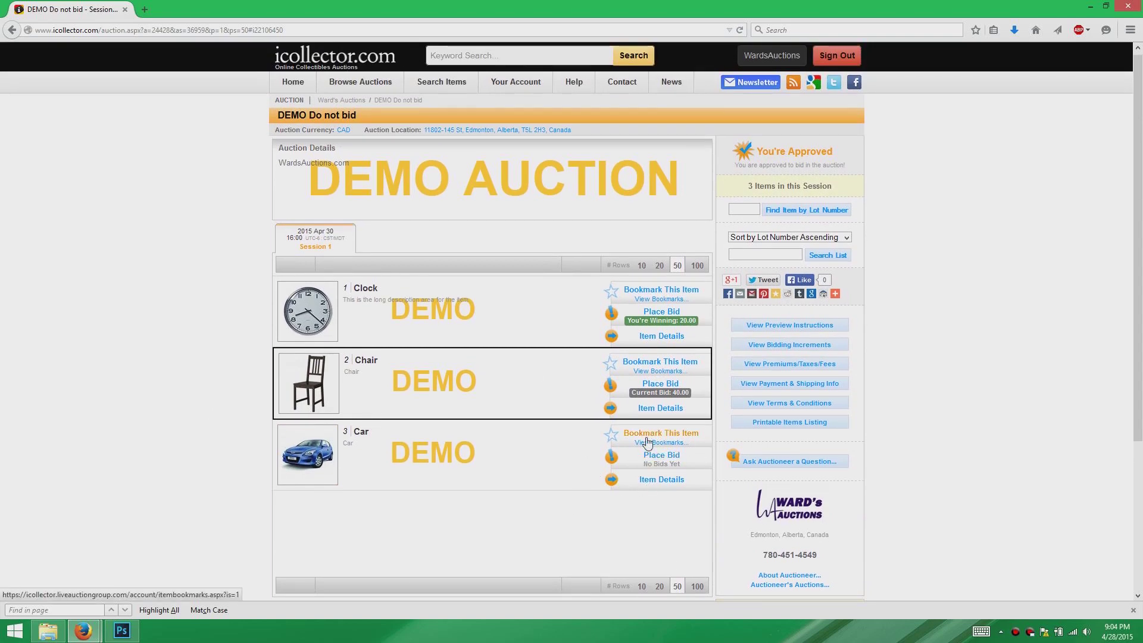
{"action": "scroll", "coordinate": [517, 448], "scroll_direction": "down", "scroll_amount": 2}
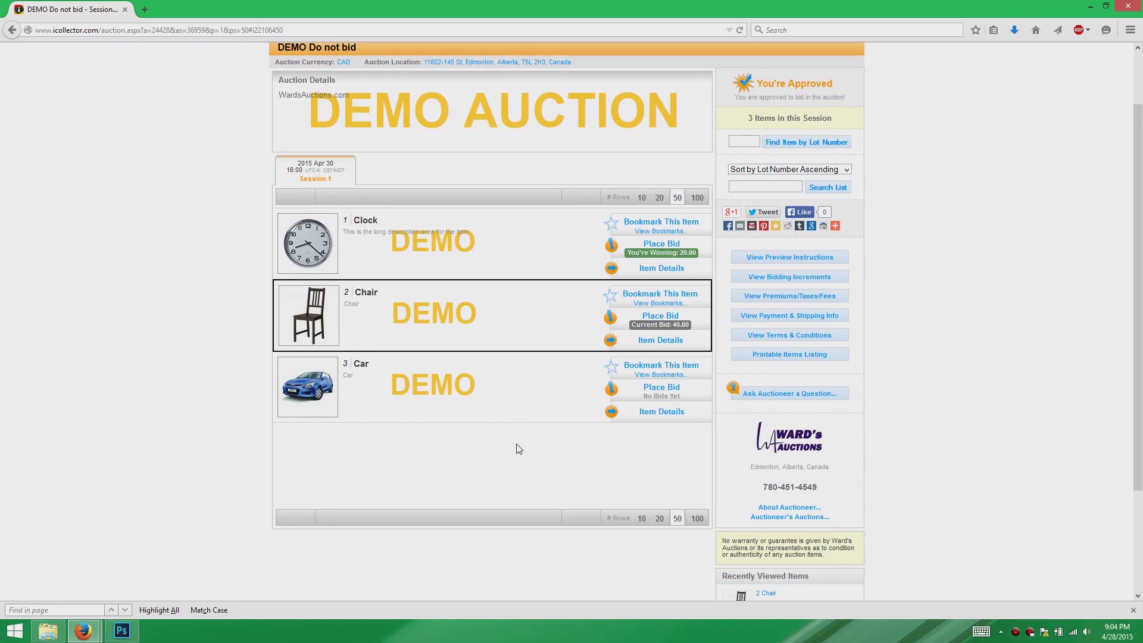
{"action": "scroll", "coordinate": [527, 449], "scroll_direction": "up", "scroll_amount": 2}
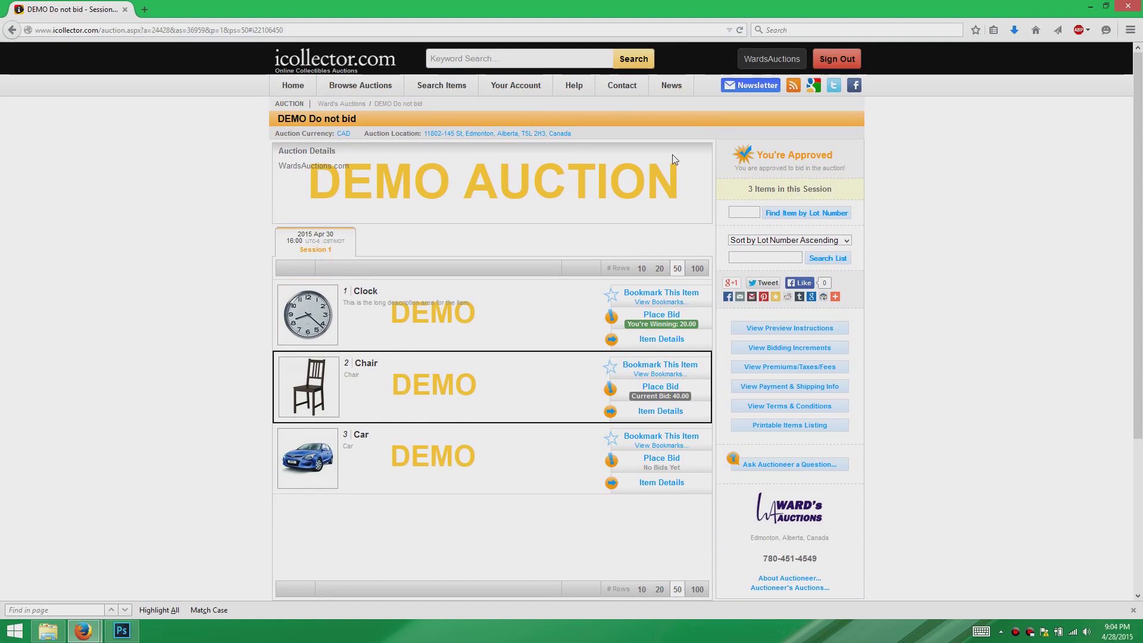
Open Your Account and list the items you're winning, showing the Clock at 20.00.
{"action": "left_click", "coordinate": [521, 86]}
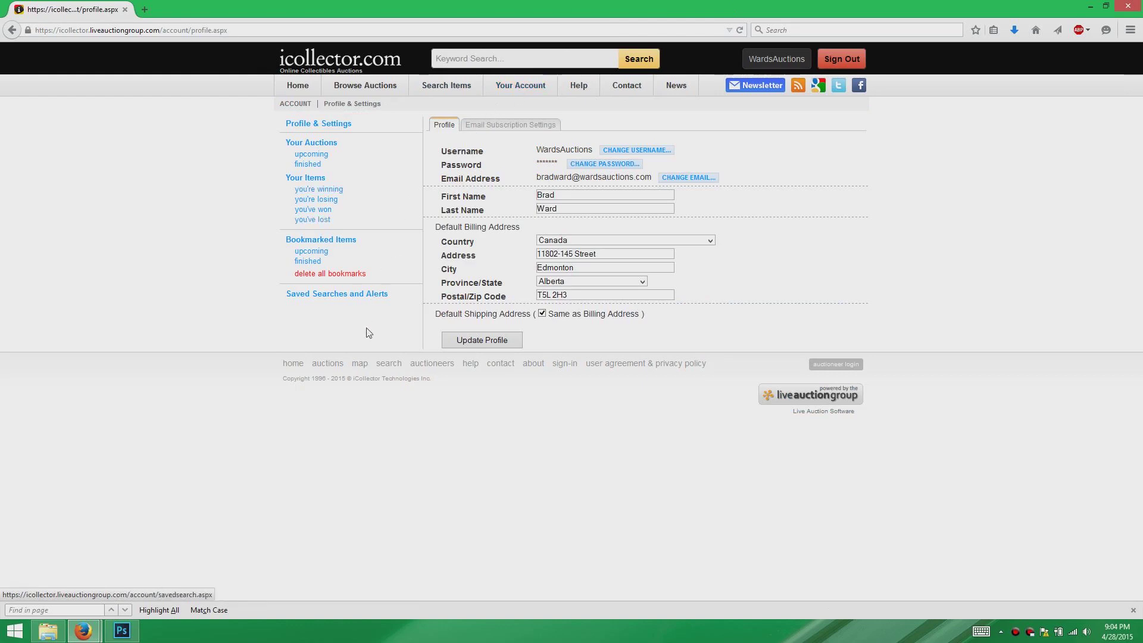
{"action": "left_click", "coordinate": [304, 178]}
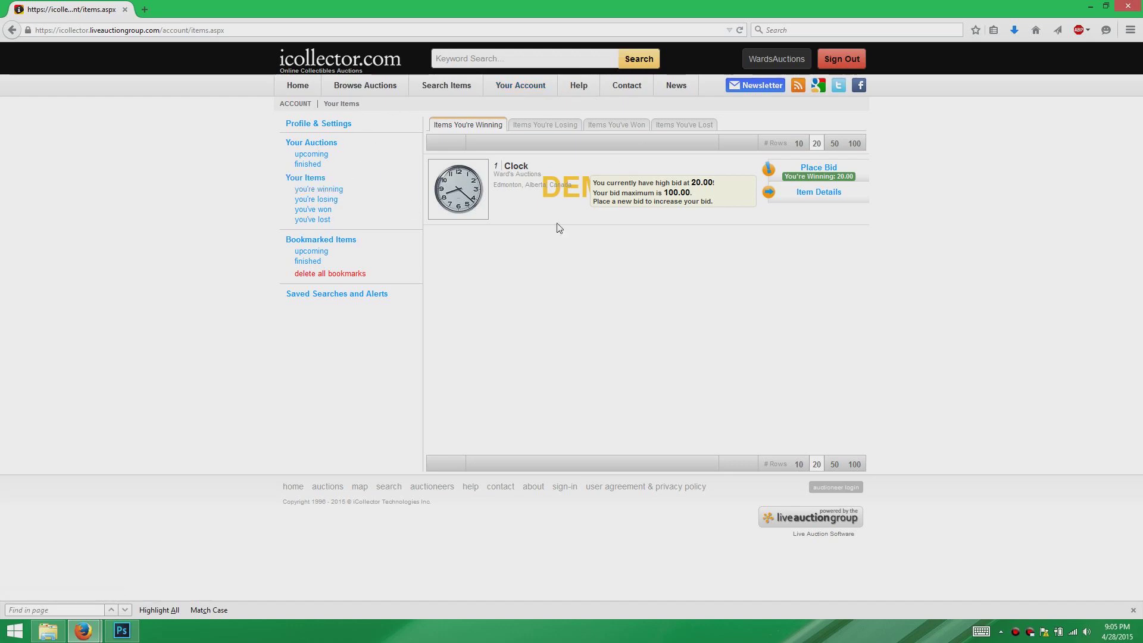
Check the Items You're Losing, Items You're Winning and Items You've Won tabs in turn.
{"action": "left_click", "coordinate": [539, 123]}
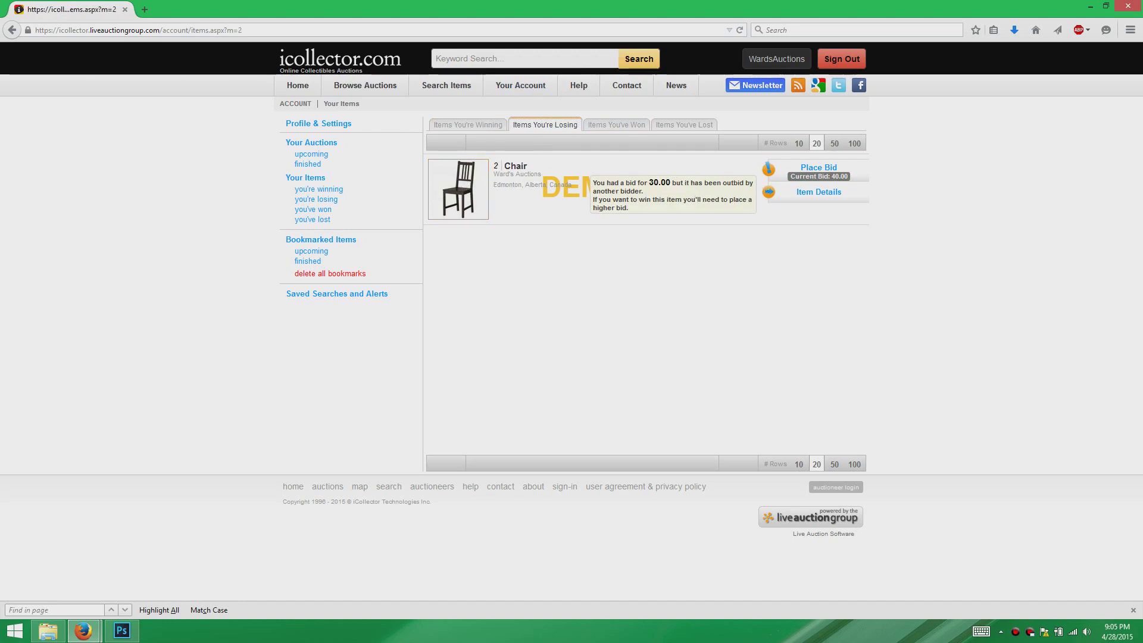
{"action": "left_click", "coordinate": [456, 125]}
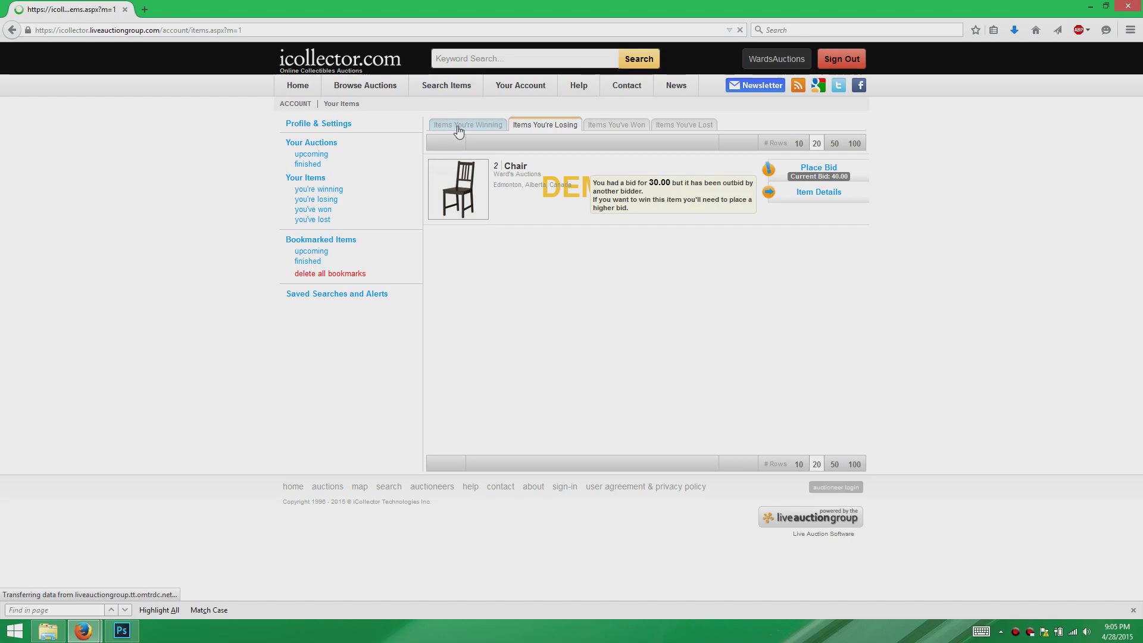
{"action": "left_click", "coordinate": [625, 124]}
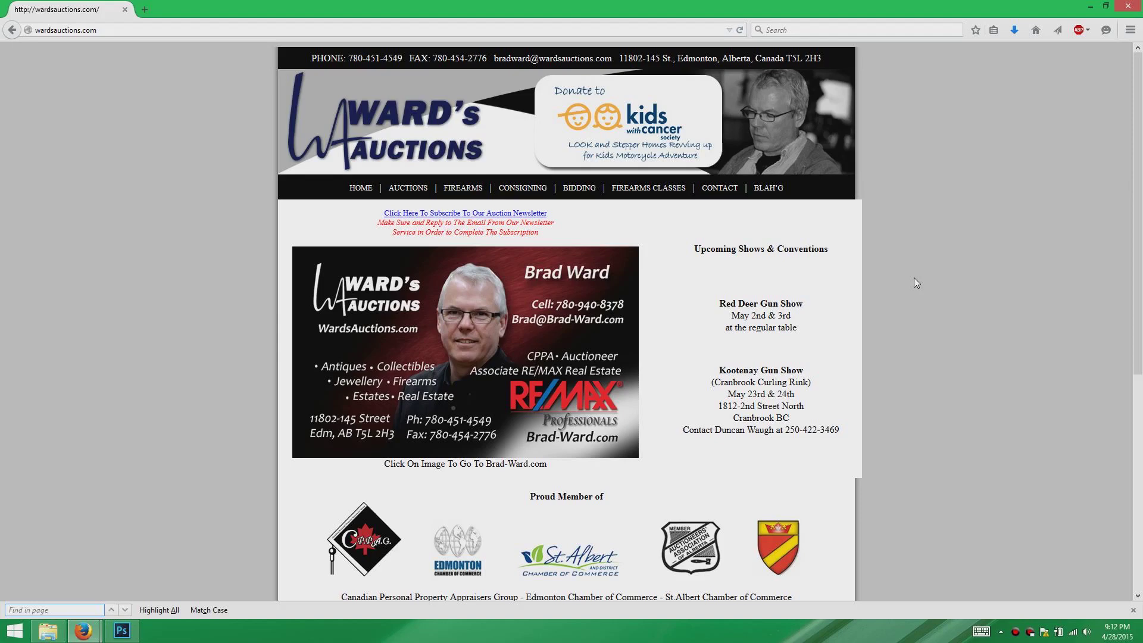
Follow the ONLINE BIDDING link on Ward's Auctions' AUCTIONS page to iCollector.
{"action": "left_click", "coordinate": [402, 194]}
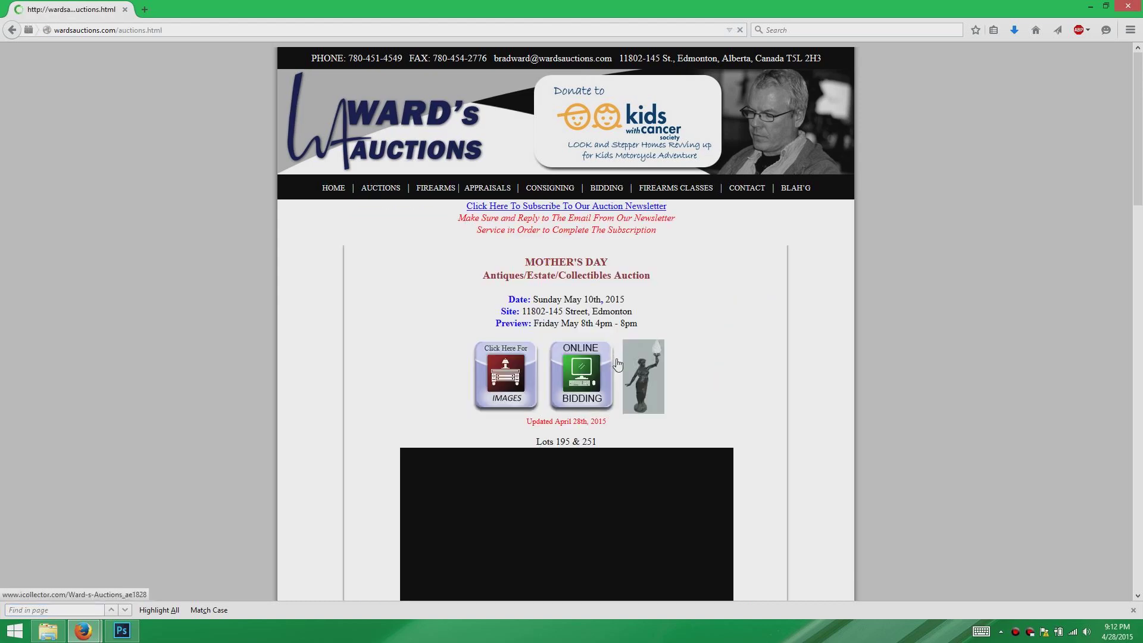
{"action": "left_click", "coordinate": [584, 376]}
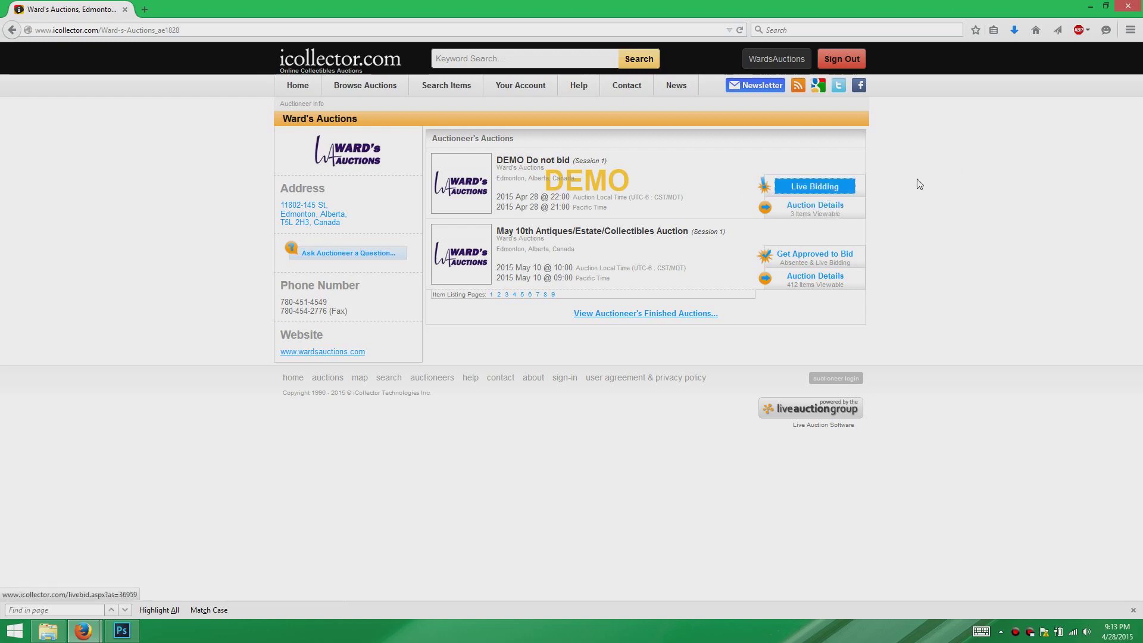
Enter Live Bidding for the DEMO Do not bid auction.
{"action": "left_click", "coordinate": [814, 187]}
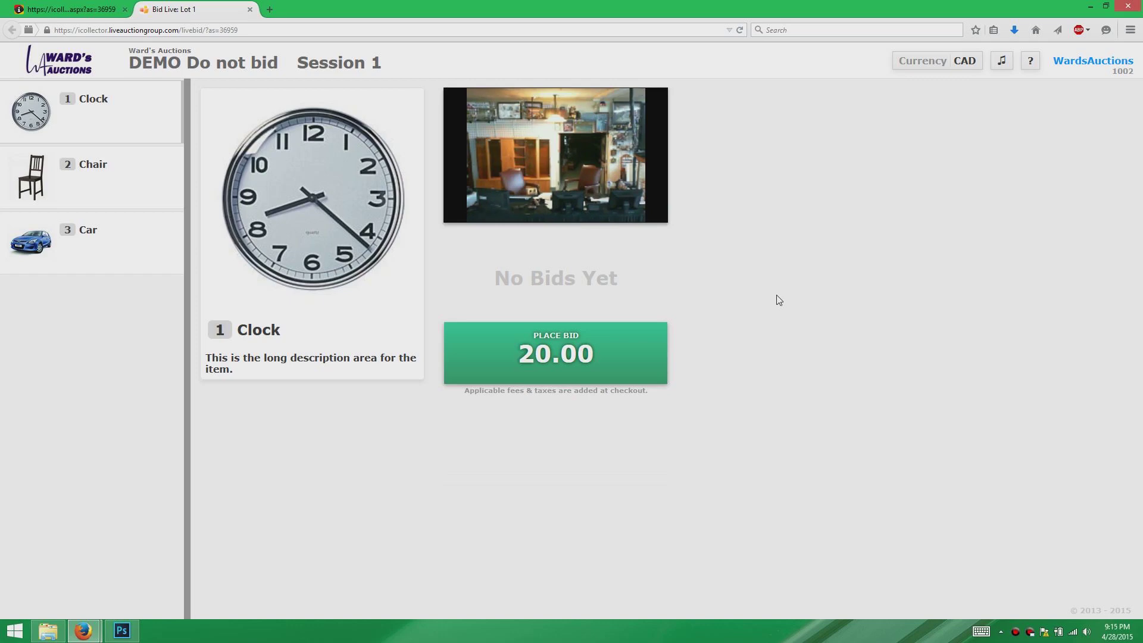
Try a 20.00 bid on the Clock and start playing the live auction video.
{"action": "left_click", "coordinate": [562, 340]}
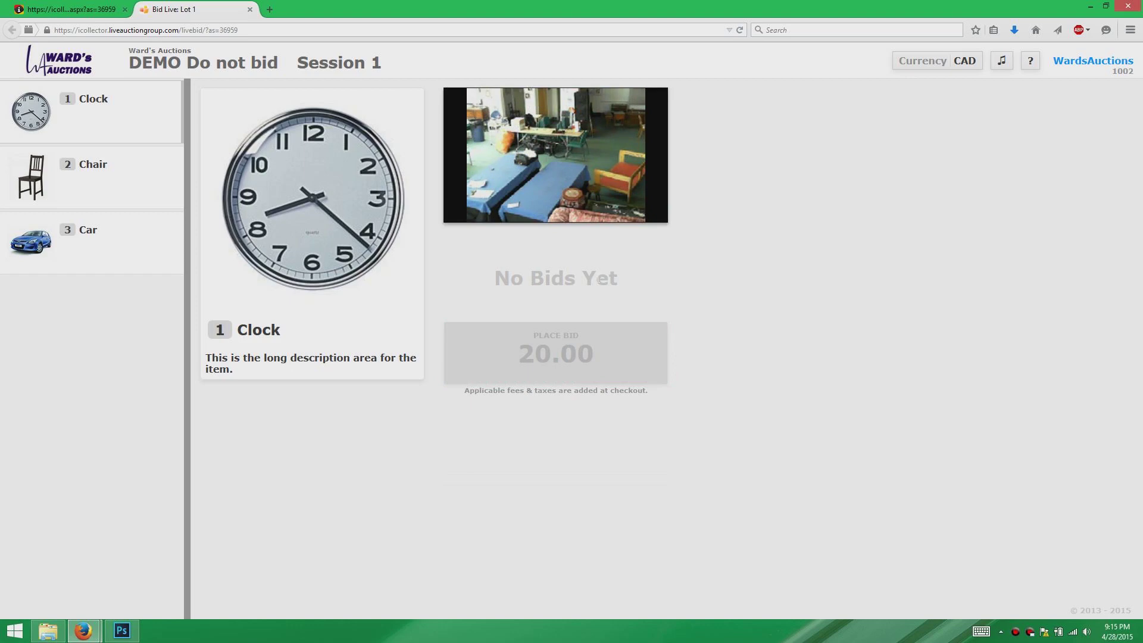
{"action": "mouse_move", "coordinate": [611, 183]}
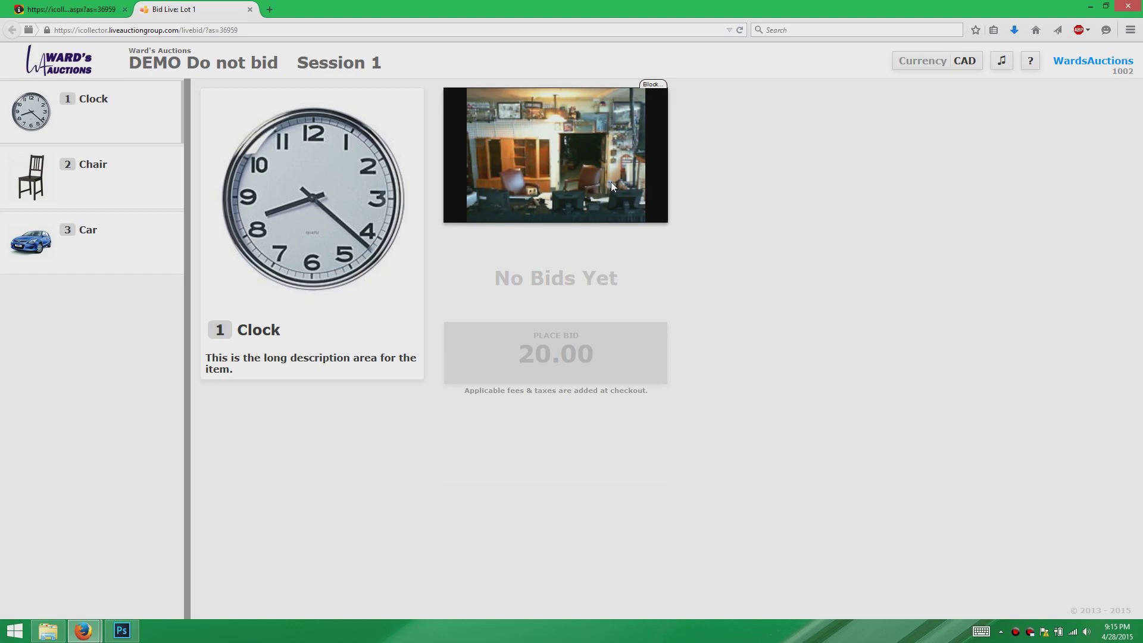
{"action": "mouse_move", "coordinate": [470, 212]}
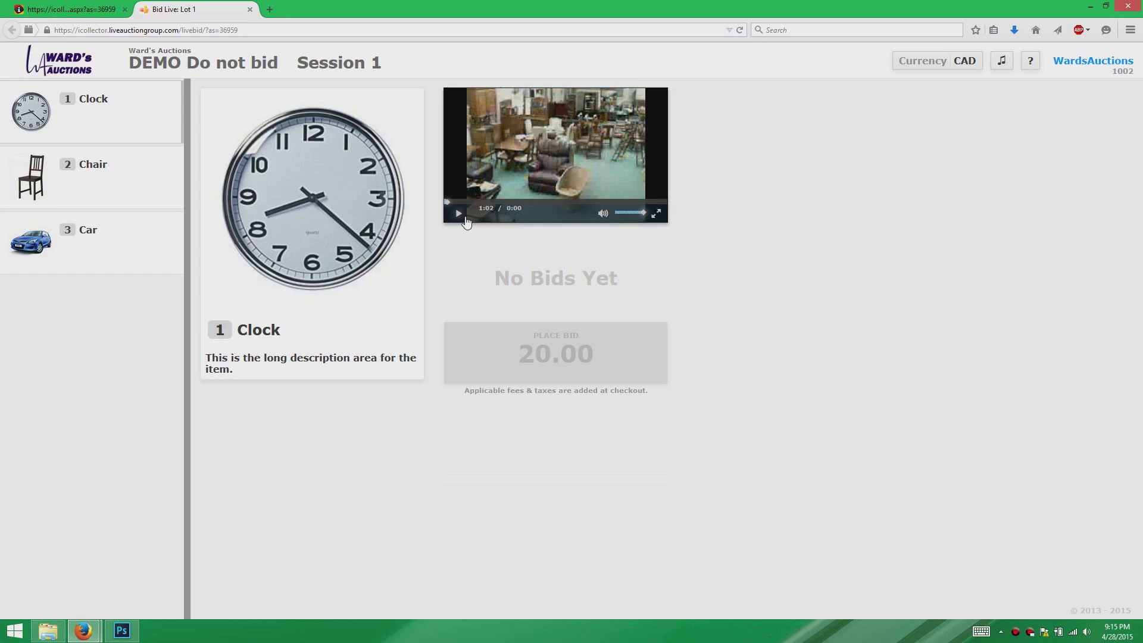
{"action": "left_click", "coordinate": [459, 219]}
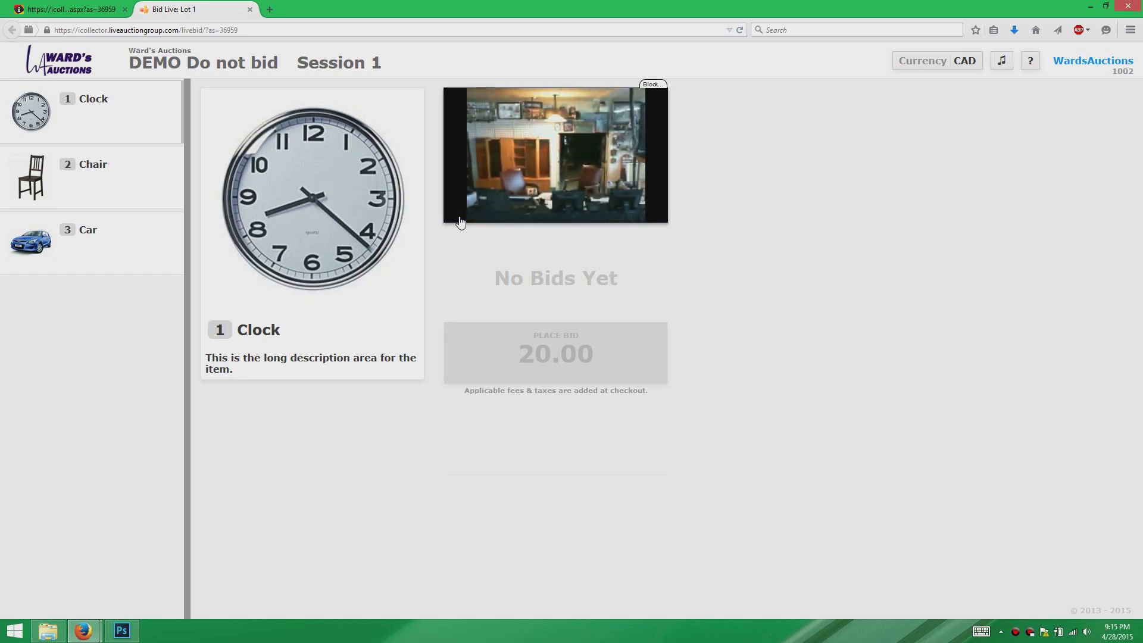
{"action": "mouse_move", "coordinate": [459, 215]}
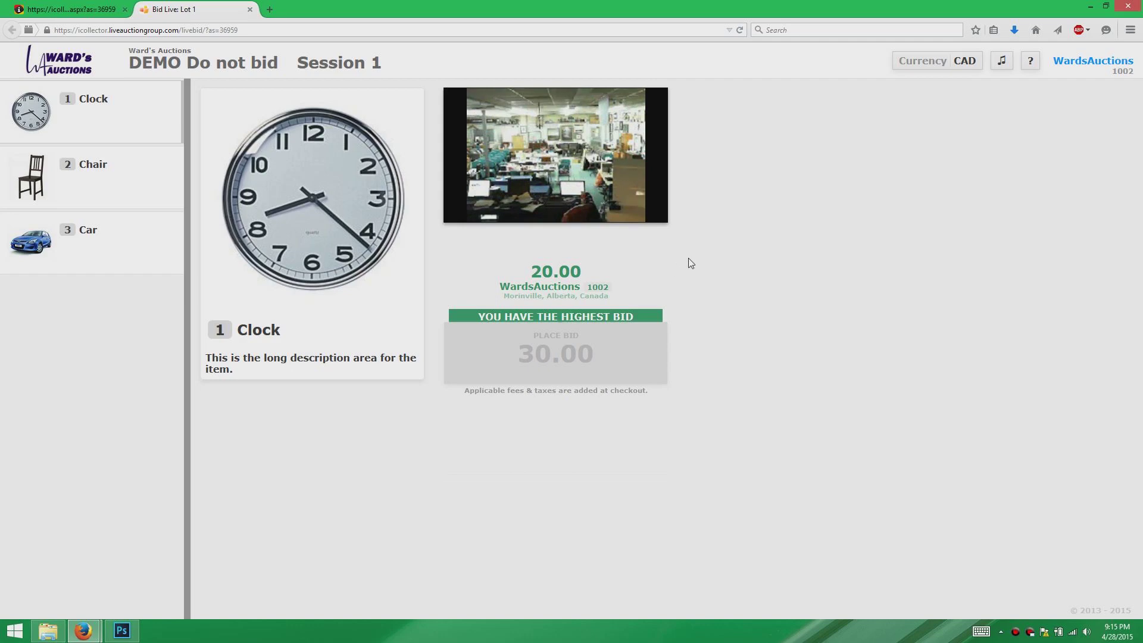
{"action": "left_click_drag", "start_coordinate": [499, 287], "coordinate": [629, 298]}
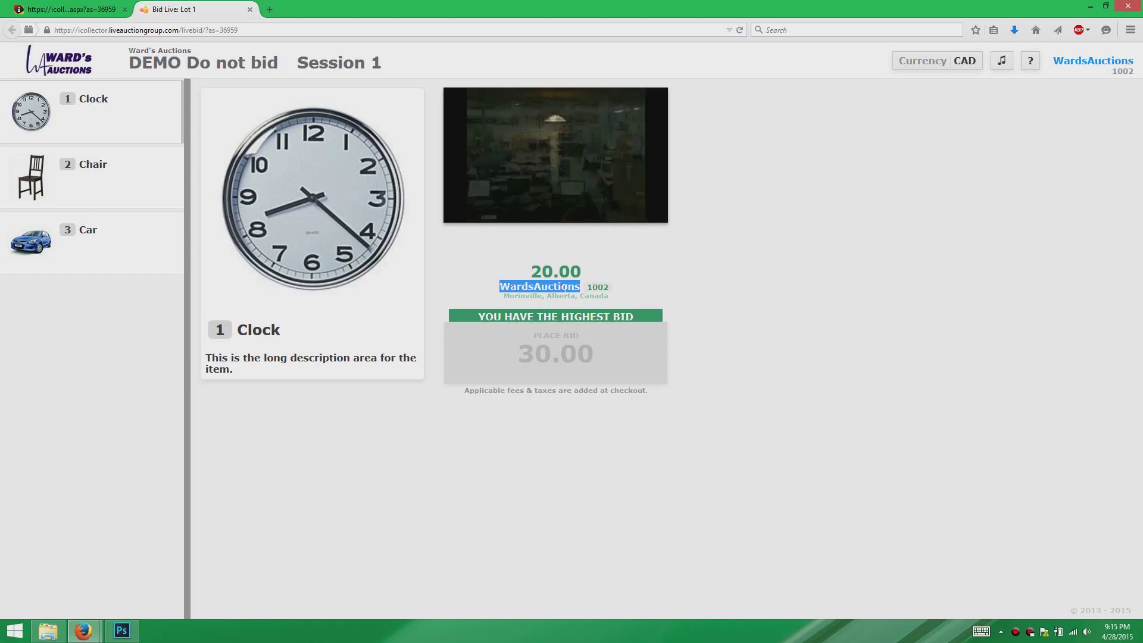
{"action": "left_click_drag", "start_coordinate": [586, 291], "coordinate": [621, 288]}
{"action": "left_click", "coordinate": [625, 290]}
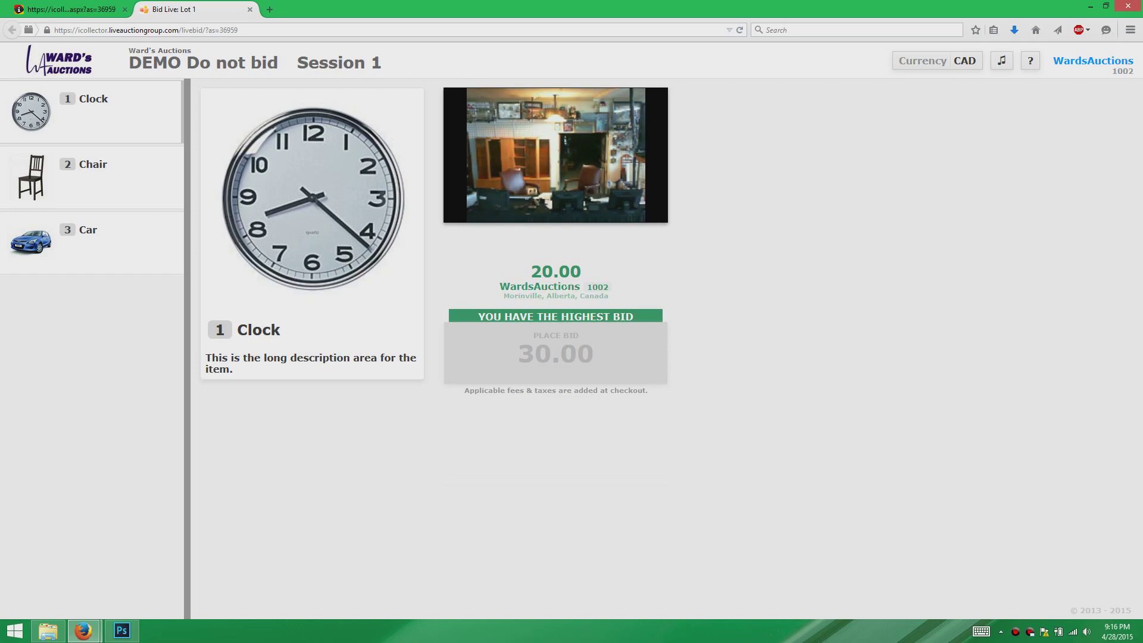
{"action": "left_click_drag", "start_coordinate": [610, 288], "coordinate": [593, 288]}
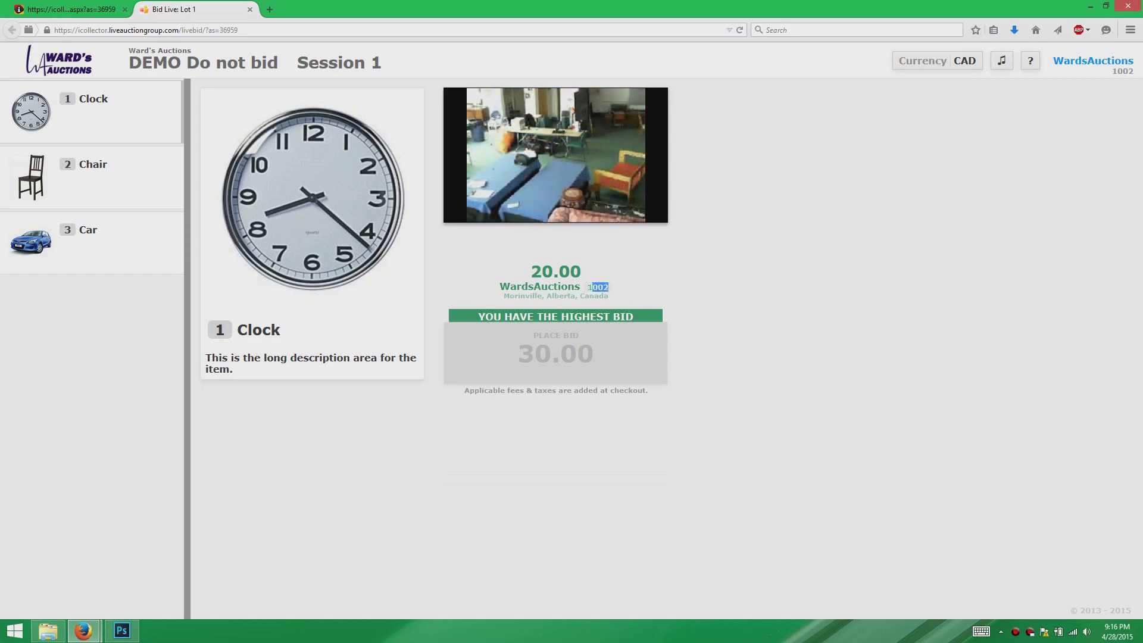
{"action": "left_click", "coordinate": [618, 287]}
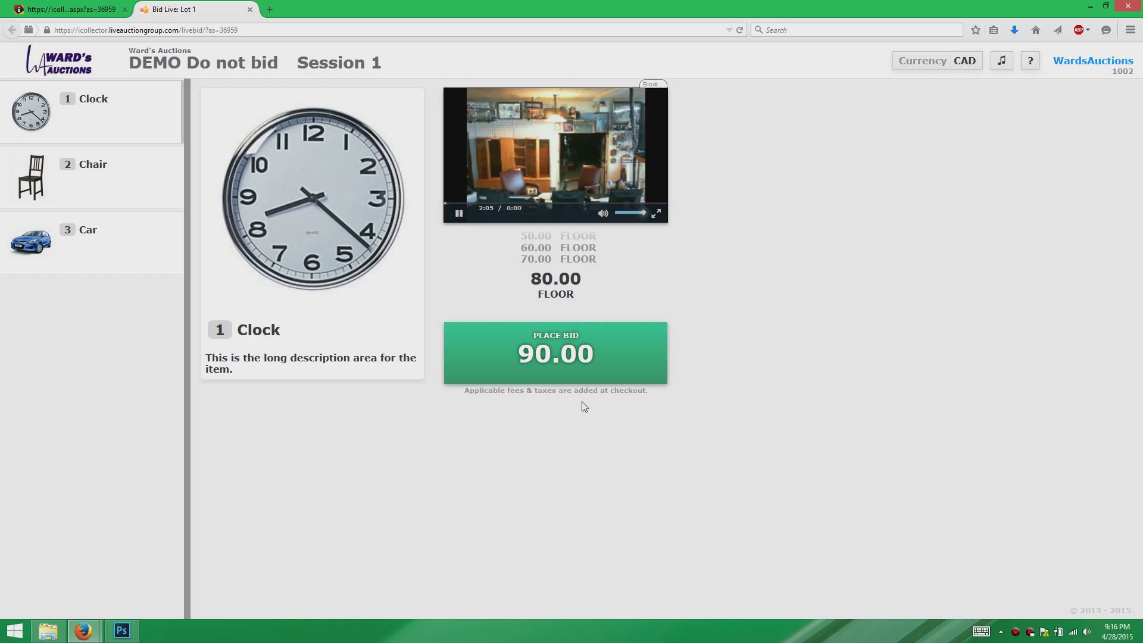
Outbid the floor on the Clock at 140.00, 150.00 and 160.00 until it sells.
{"action": "left_click", "coordinate": [597, 360]}
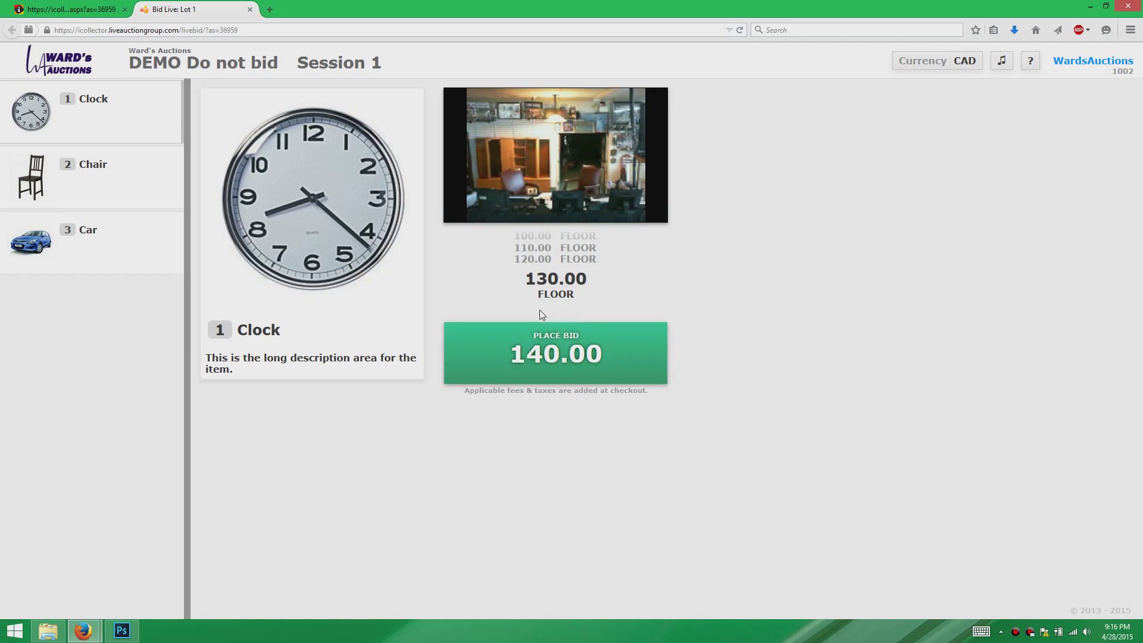
{"action": "left_click", "coordinate": [551, 353]}
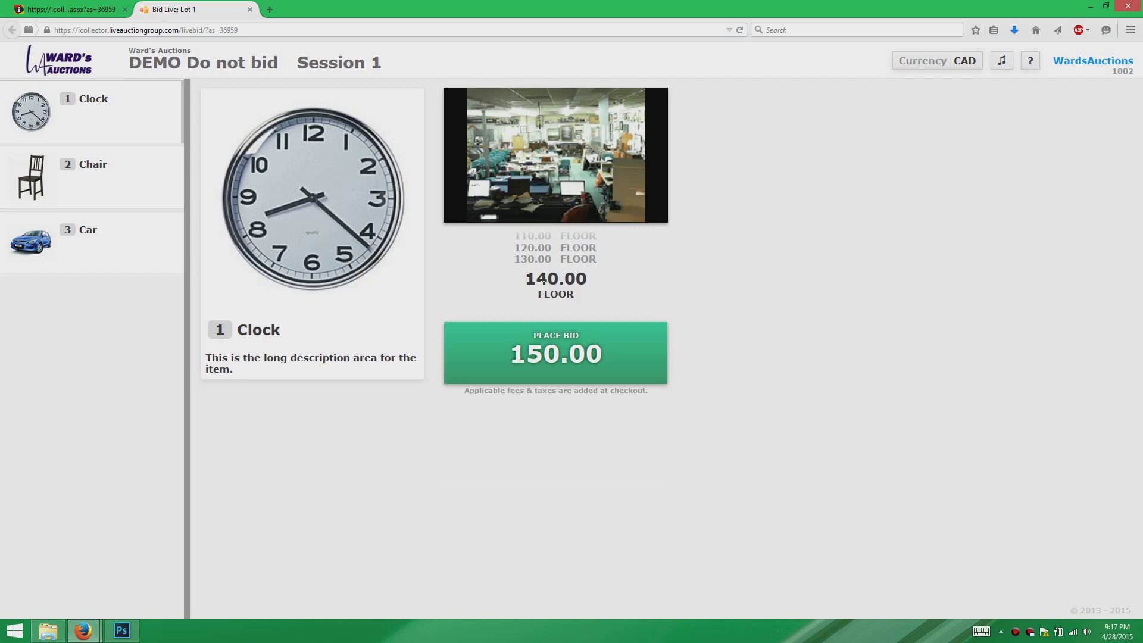
{"action": "left_click", "coordinate": [538, 344]}
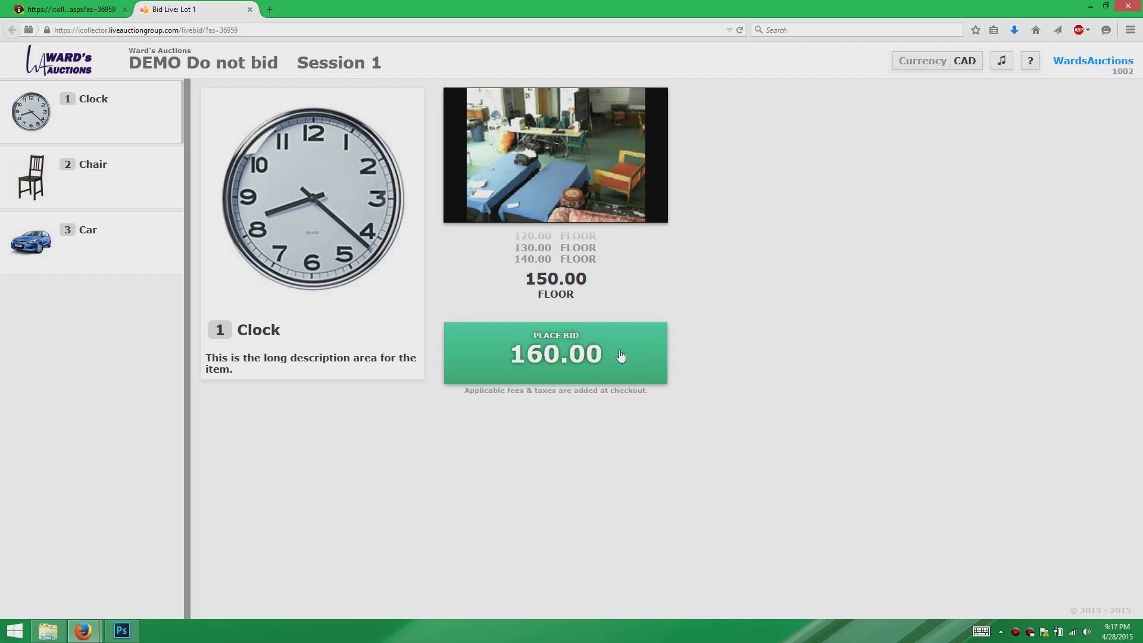
{"action": "left_click", "coordinate": [620, 355]}
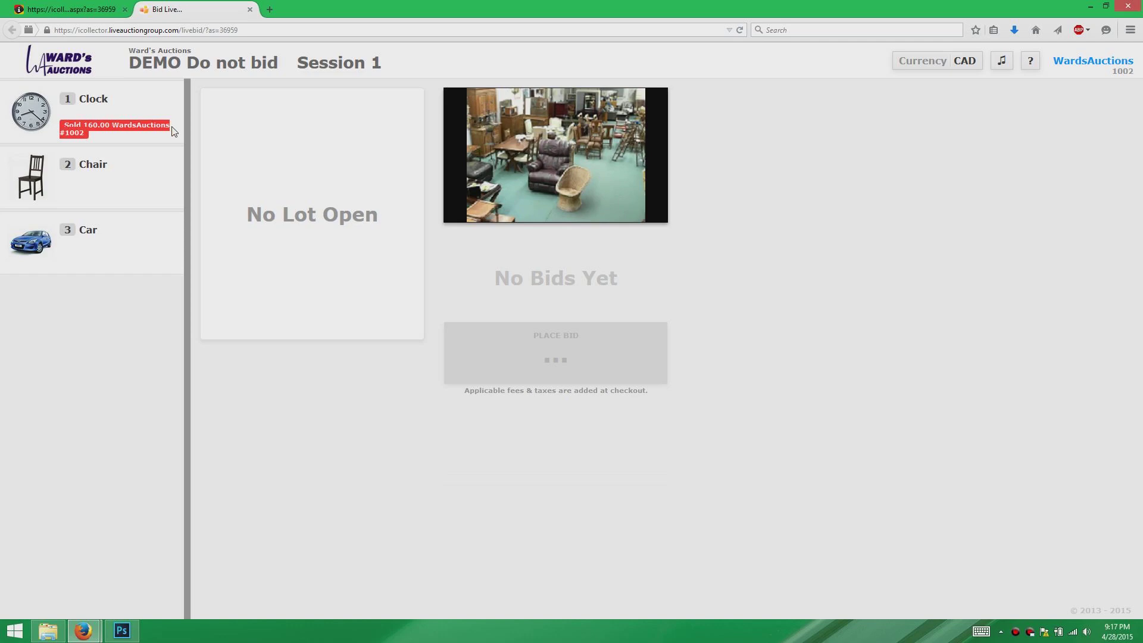
Bring up Firefox's Find in page bar with Ctrl+F as the Chair lot opens.
{"action": "key", "text": "ctrl+f"}
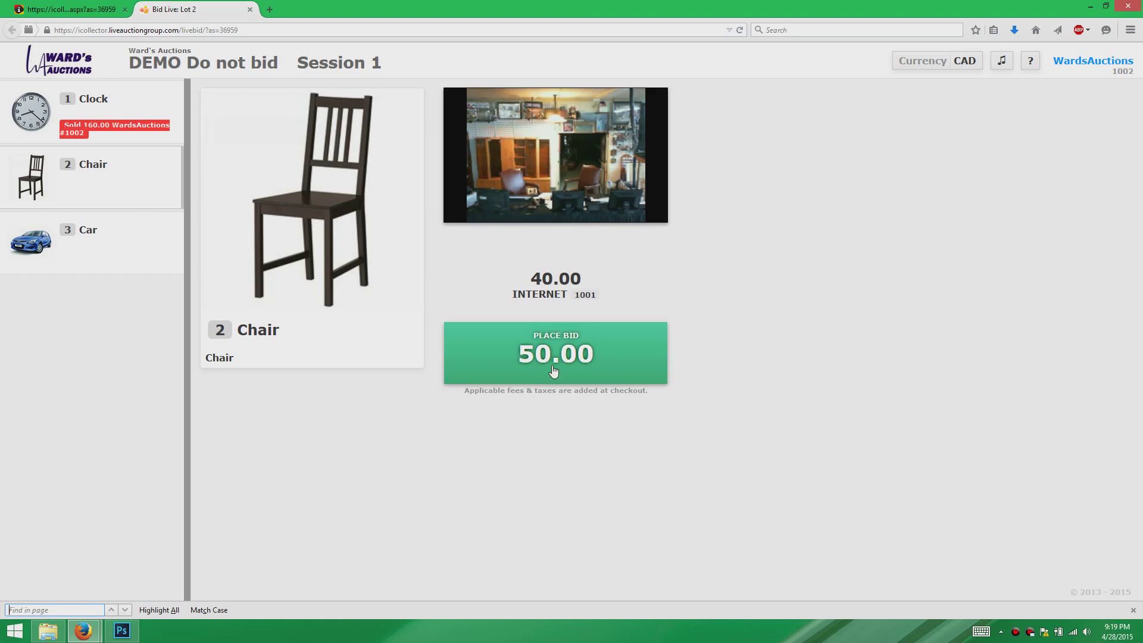
Bid 50.00 on the Chair and highlight the INTERNET 1001 line in its bid history.
{"action": "left_click", "coordinate": [582, 349]}
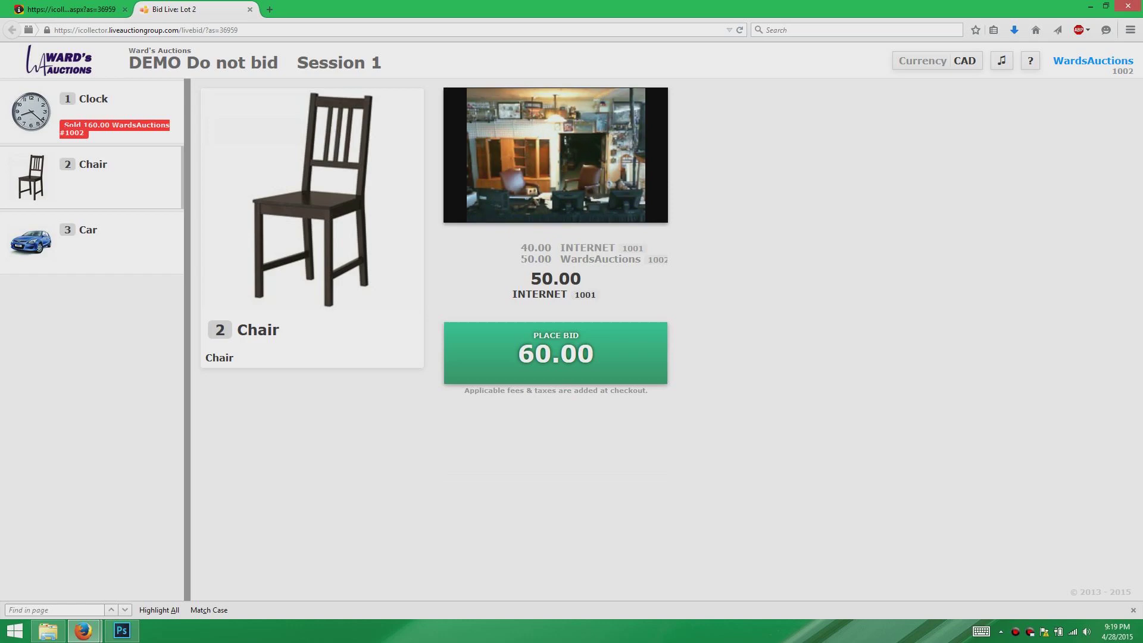
{"action": "left_click_drag", "start_coordinate": [668, 275], "coordinate": [516, 301]}
{"action": "left_click", "coordinate": [526, 281]}
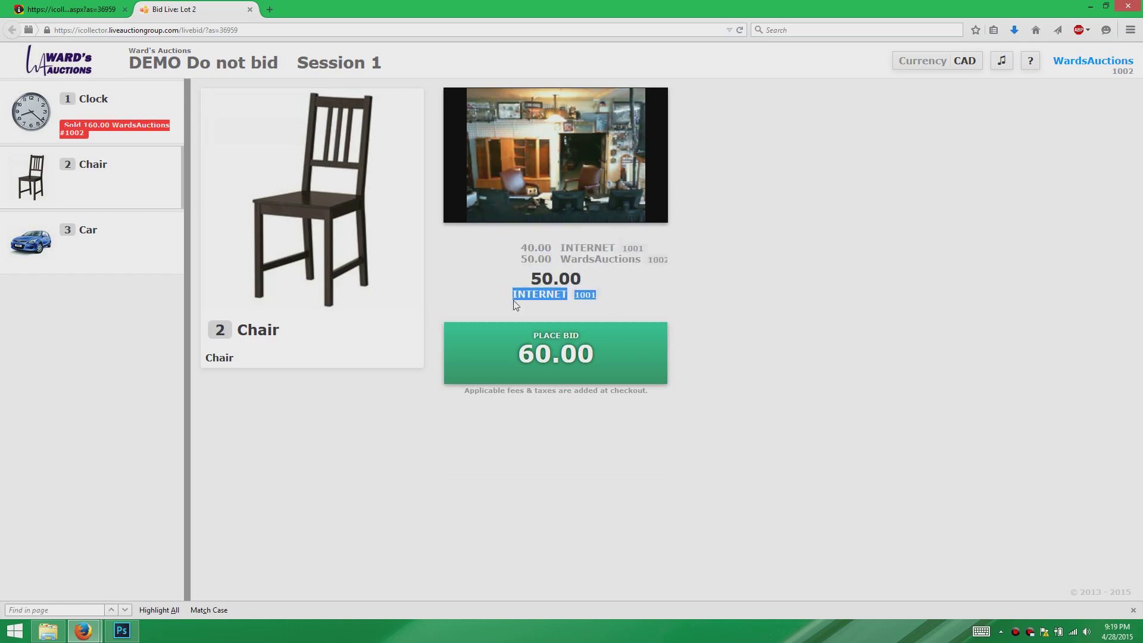
{"action": "left_click", "coordinate": [598, 298]}
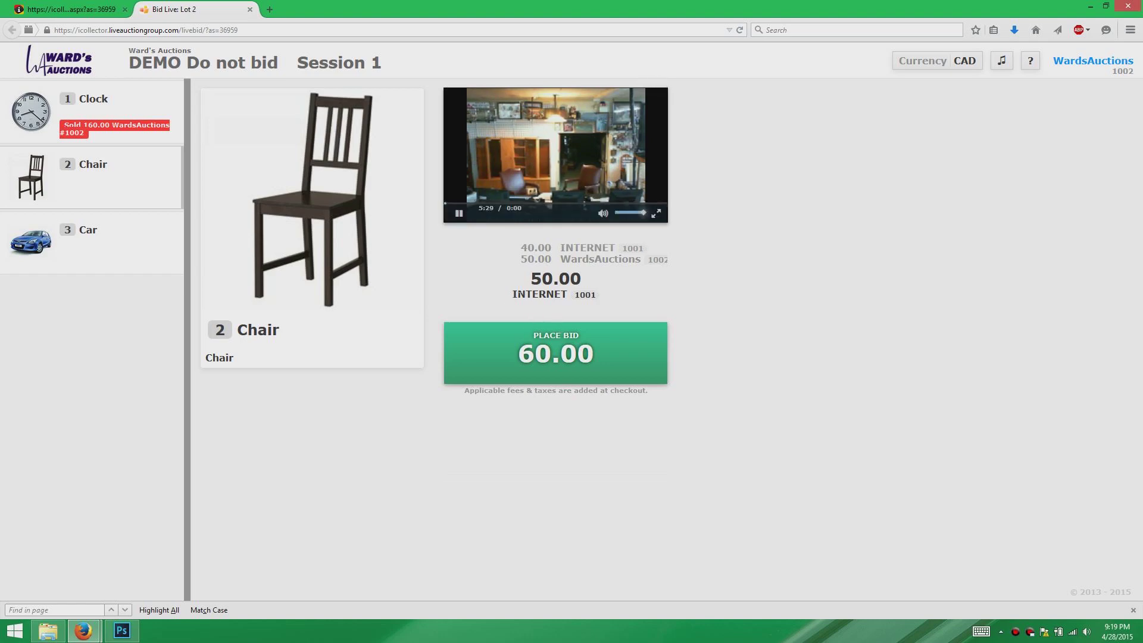
{"action": "triple_click", "coordinate": [606, 293]}
{"action": "left_click", "coordinate": [607, 292]}
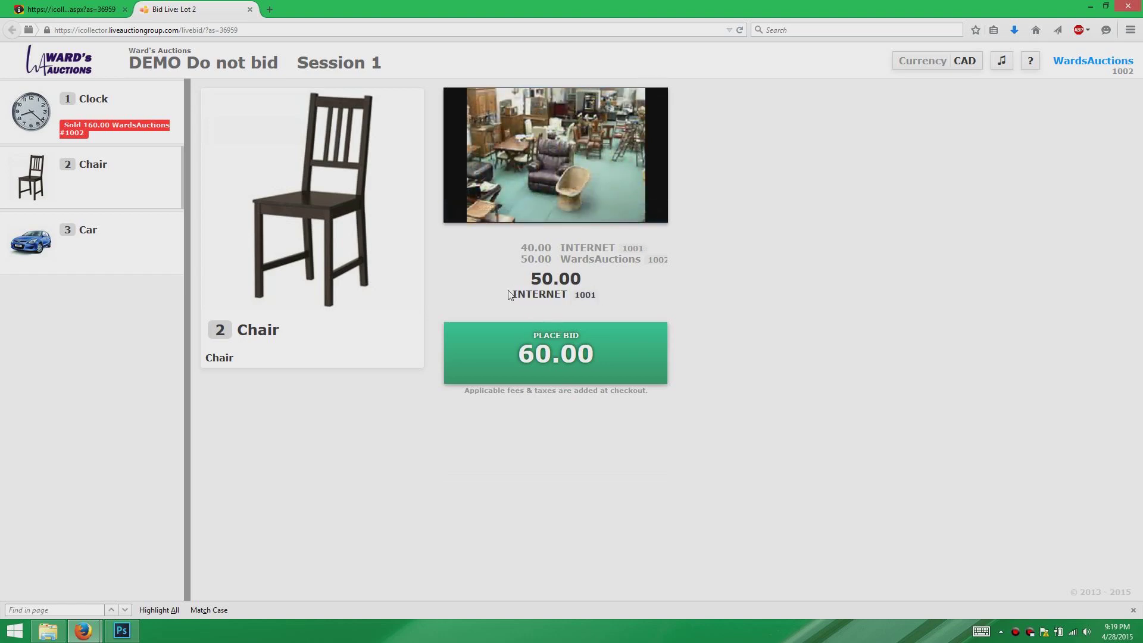
{"action": "left_click_drag", "start_coordinate": [510, 295], "coordinate": [486, 304]}
{"action": "left_click", "coordinate": [615, 295]}
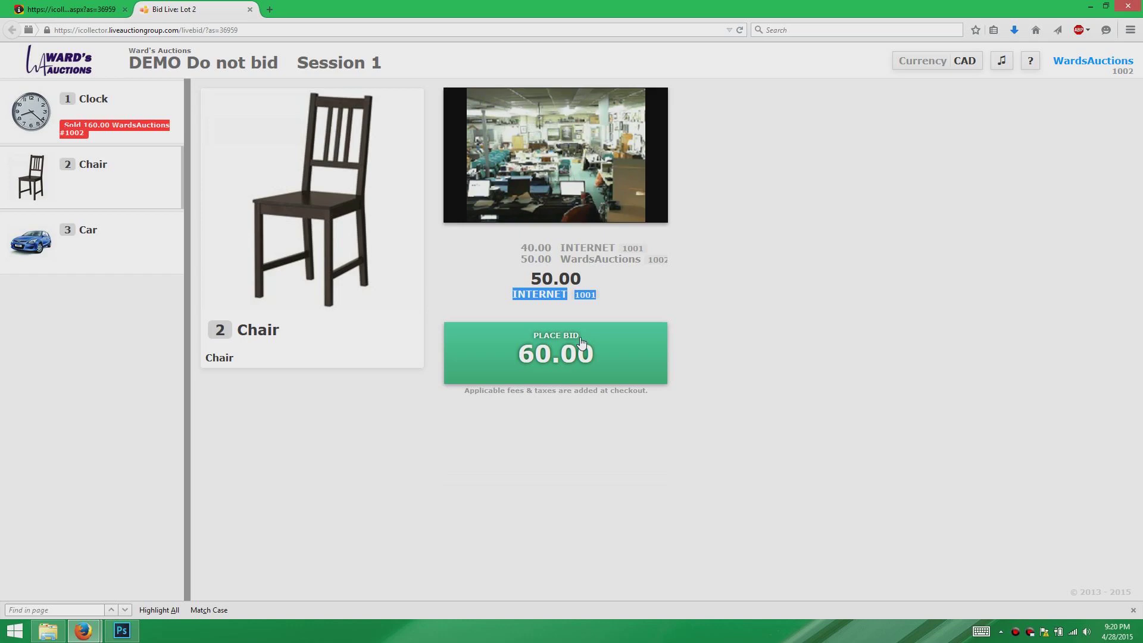
Win the Chair with a 60.00 bid and move to the admin console showing Lot 3 Car.
{"action": "left_click", "coordinate": [610, 364]}
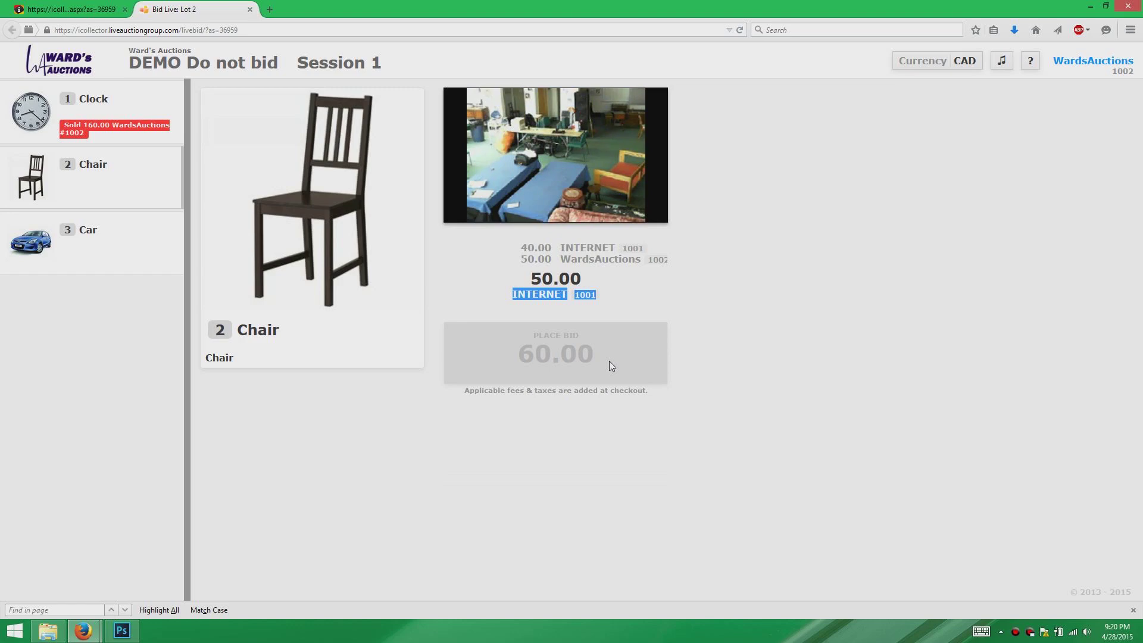
{"action": "left_click", "coordinate": [609, 361]}
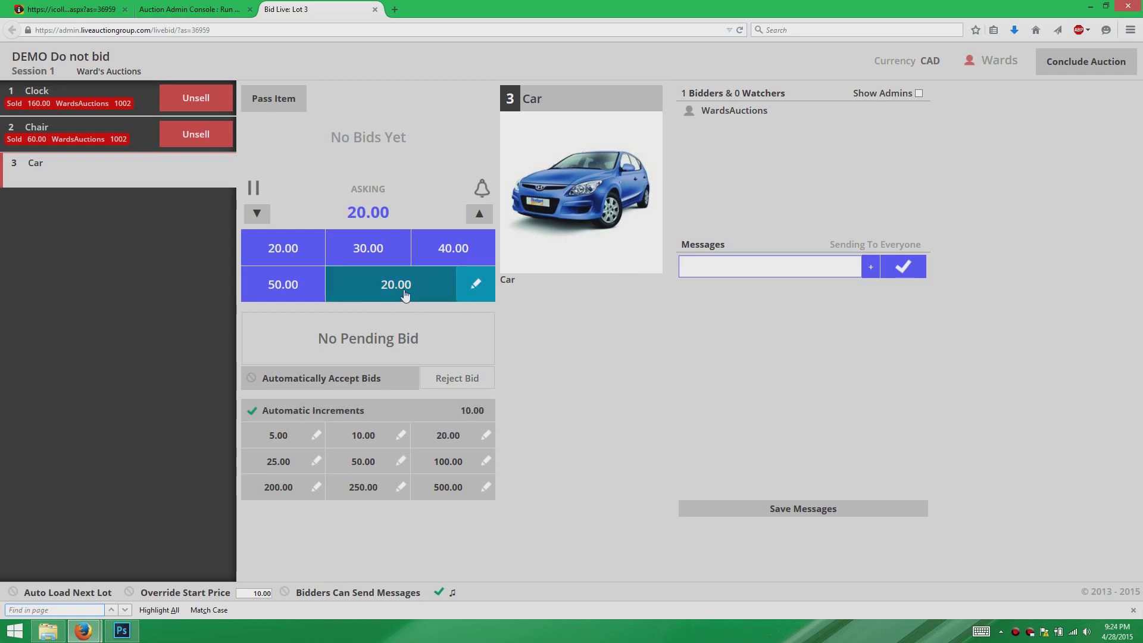
Enter a 50 custom opening amount to record the Car's 50.00 floor bid.
{"action": "left_click", "coordinate": [475, 284]}
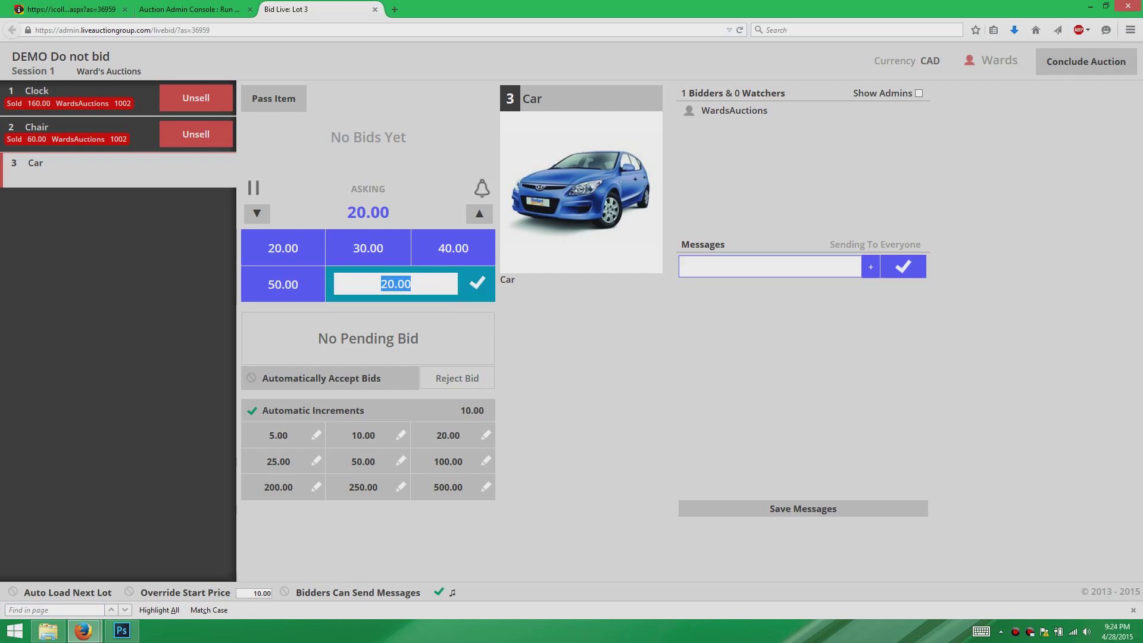
{"action": "type", "text": "50"}
{"action": "key", "text": "Return"}
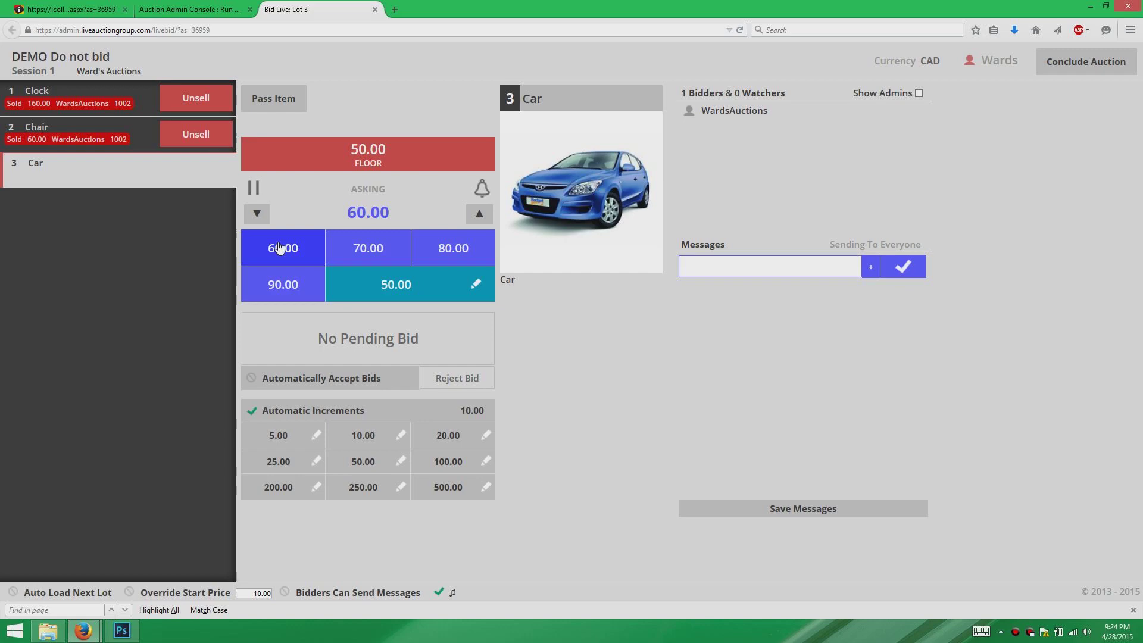
Raise the Car with floor bids and the 100.00 online bid to 130.00, then close bidding.
{"action": "left_click", "coordinate": [280, 247]}
{"action": "left_click", "coordinate": [281, 248]}
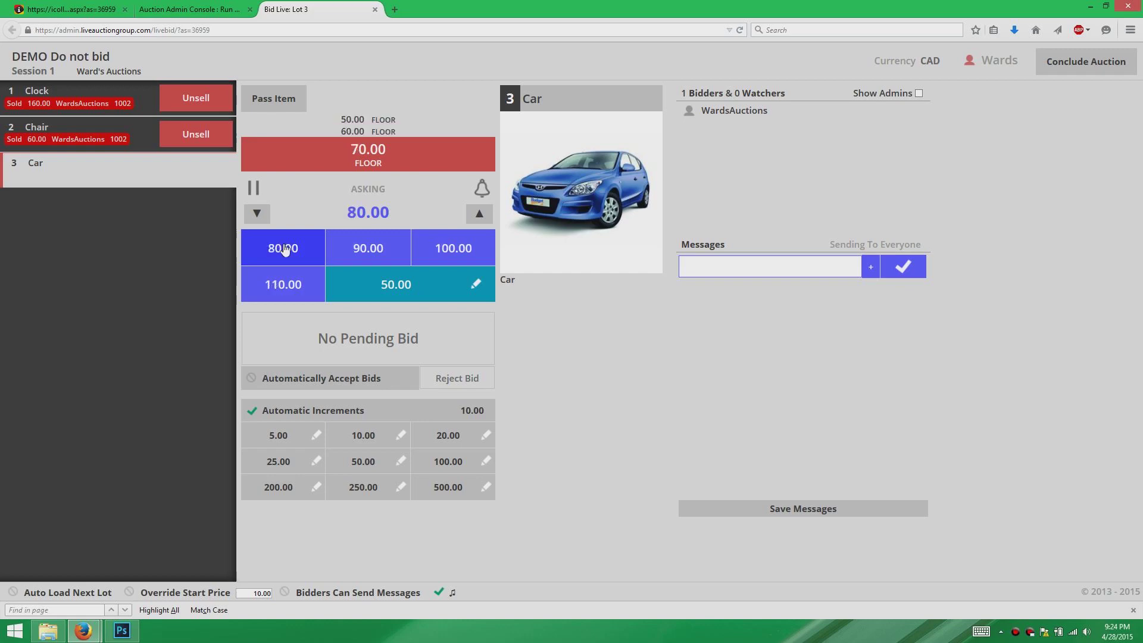
{"action": "left_click", "coordinate": [282, 248]}
{"action": "left_click", "coordinate": [284, 249]}
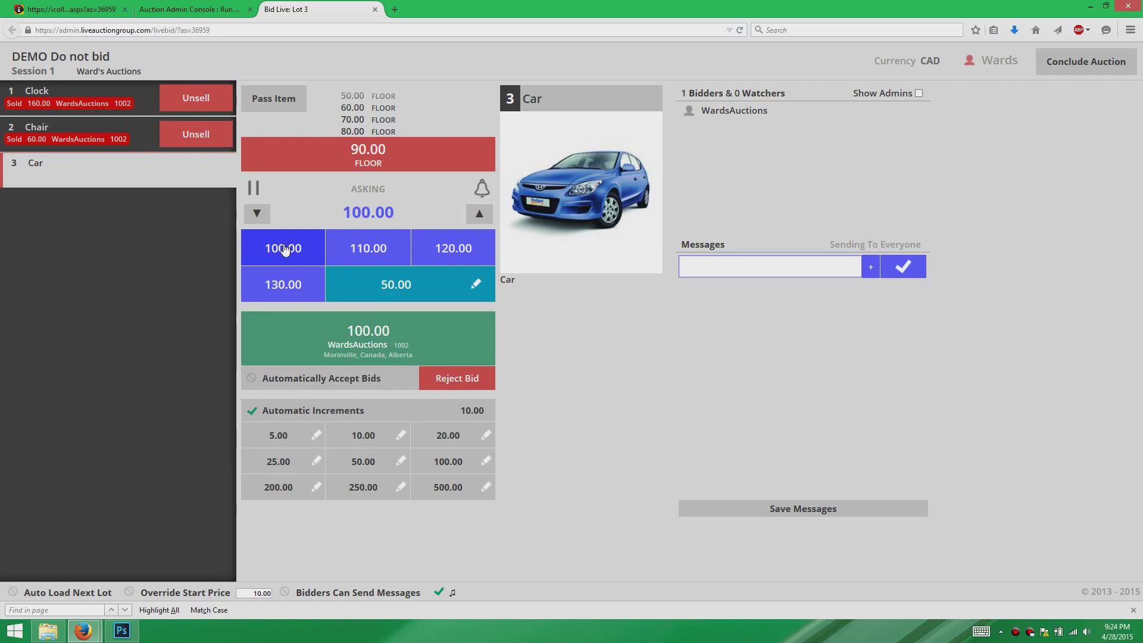
{"action": "left_click", "coordinate": [427, 339]}
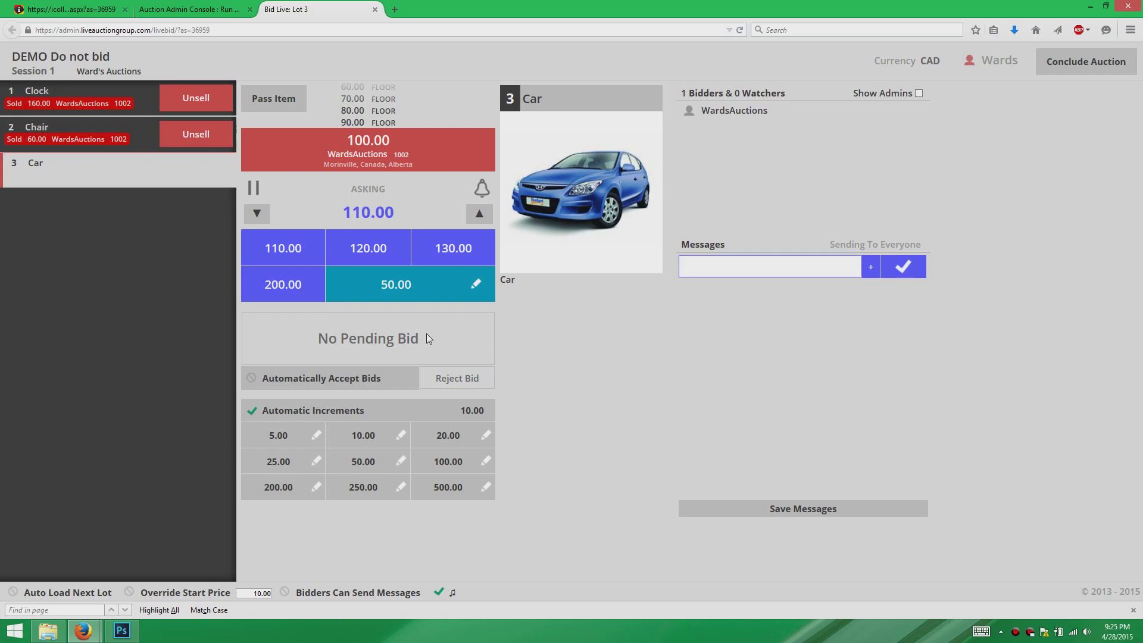
{"action": "left_click", "coordinate": [288, 250]}
{"action": "left_click", "coordinate": [288, 250]}
{"action": "left_click", "coordinate": [288, 249]}
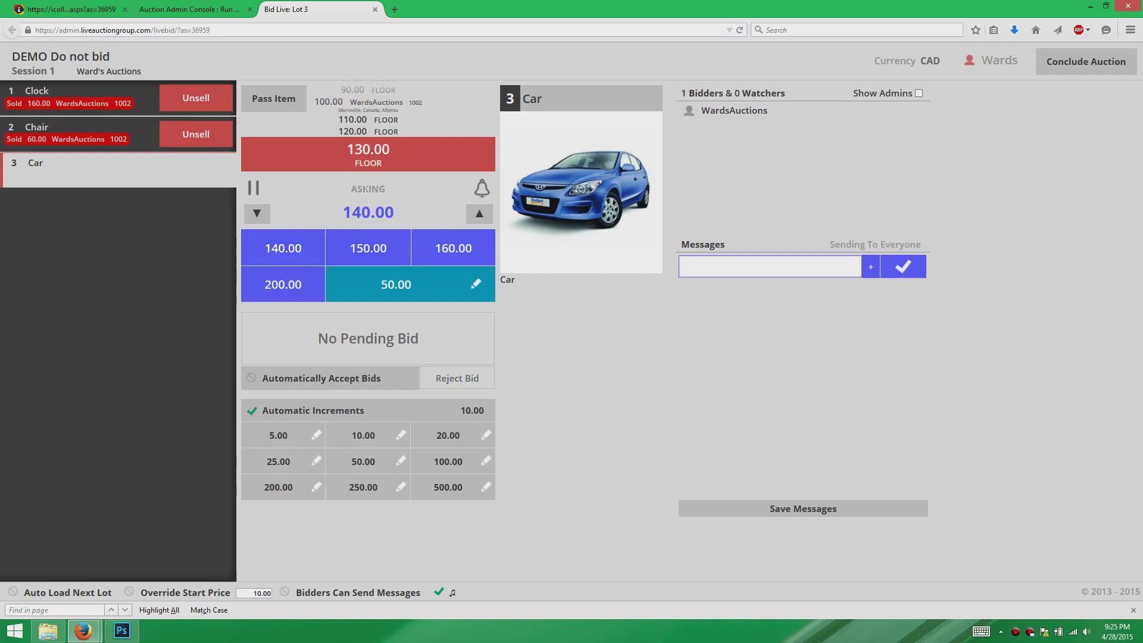
{"action": "left_click", "coordinate": [395, 156]}
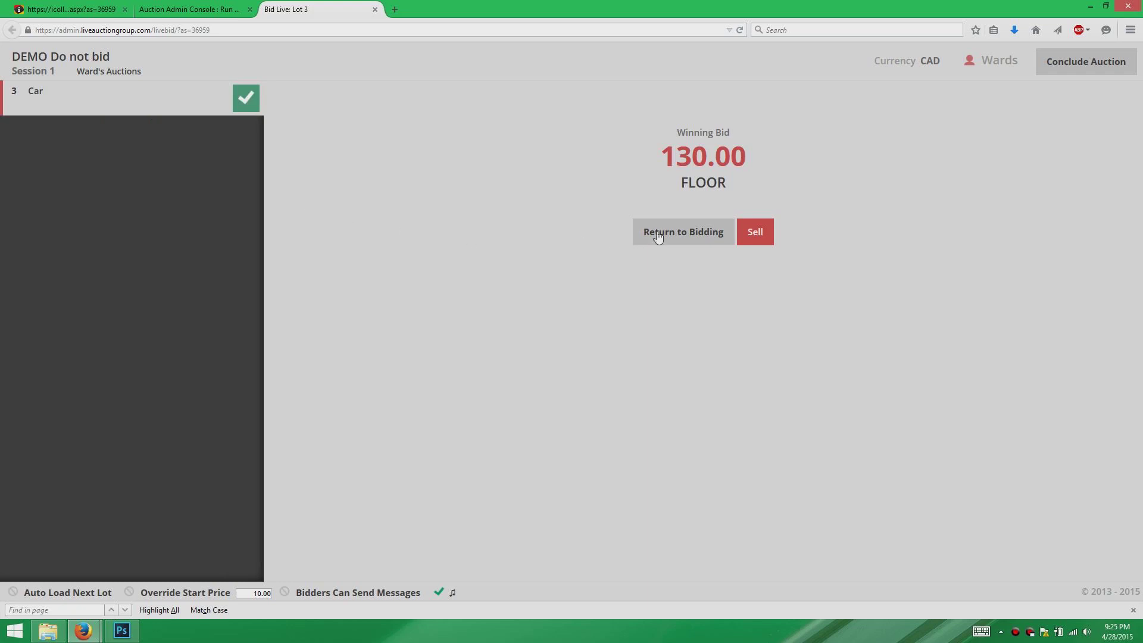
Confirm the sale of lot 3, the Car, at 130.00 FLOOR.
{"action": "left_click", "coordinate": [756, 235]}
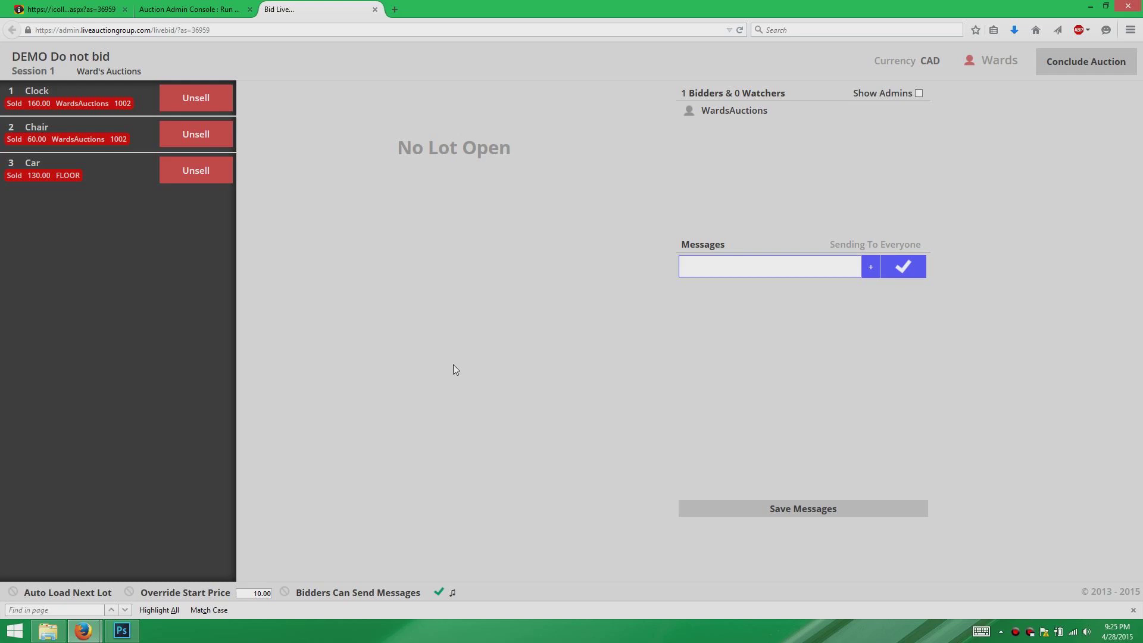
Undo the Car's sale, reopen lot 3, and place a 100.00 custom floor bid.
{"action": "left_click", "coordinate": [213, 171]}
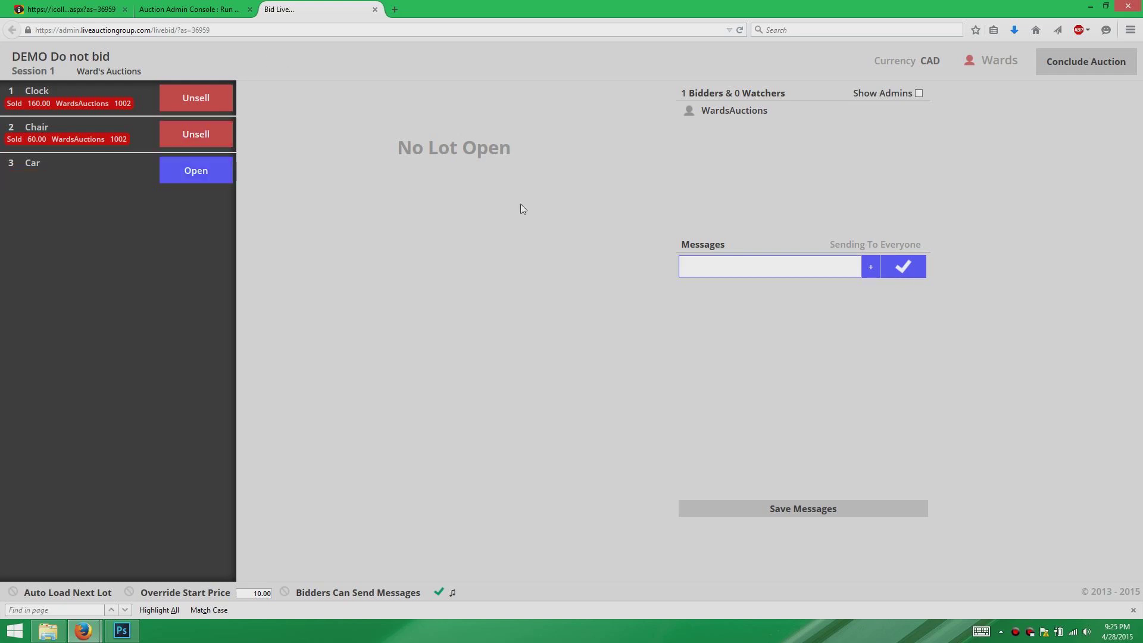
{"action": "left_click", "coordinate": [174, 178]}
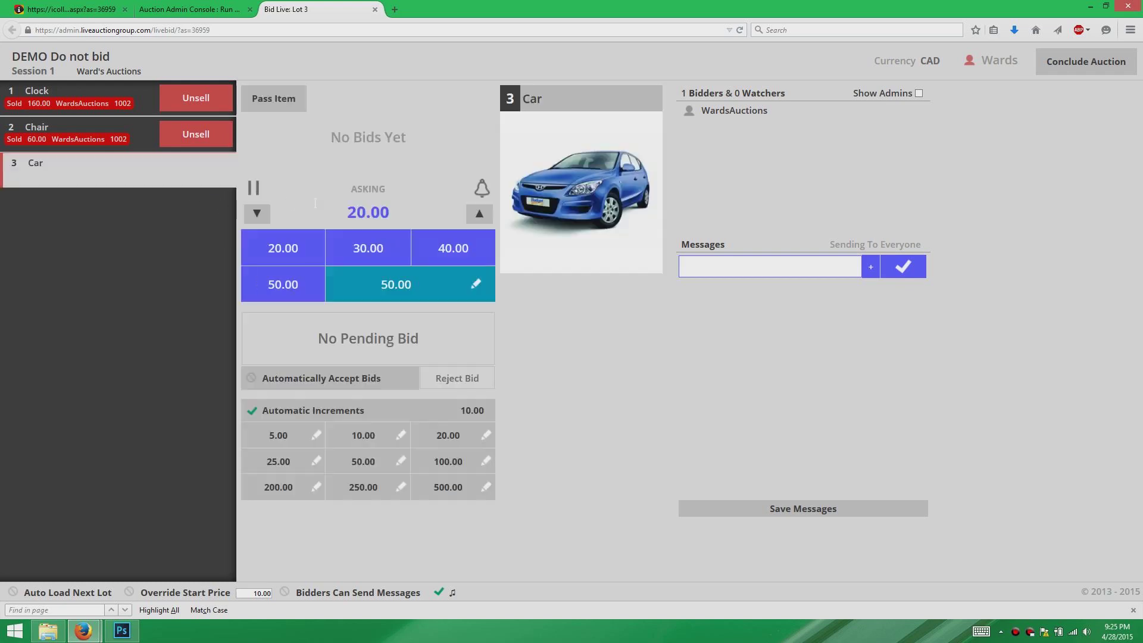
{"action": "left_click", "coordinate": [475, 284]}
{"action": "type", "text": "100"}
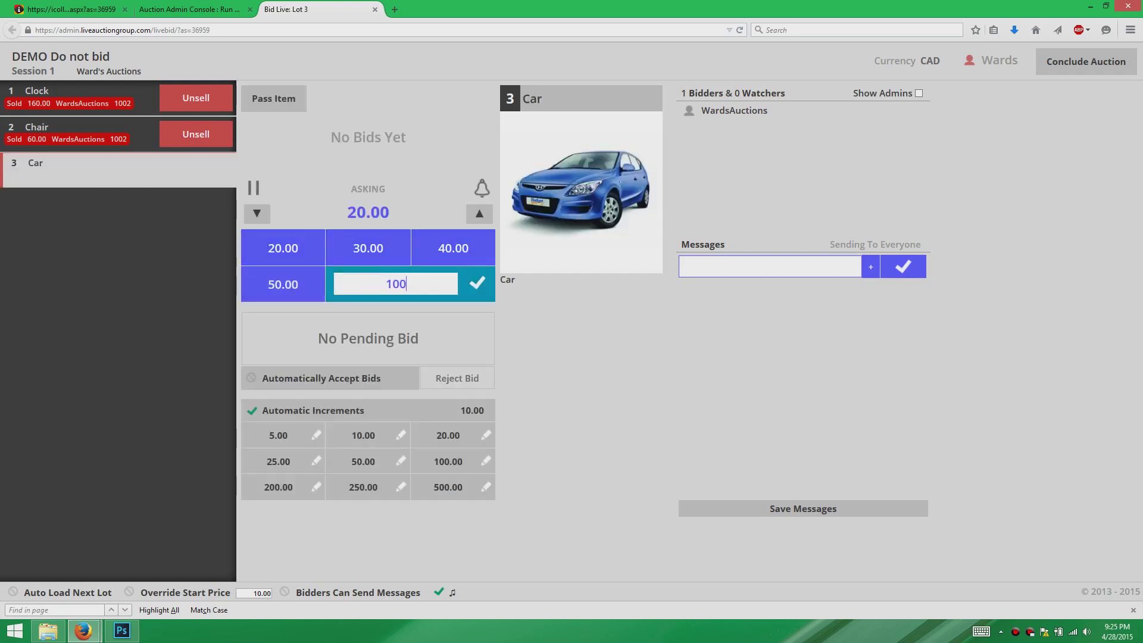
{"action": "key", "text": "BackSpace"}
{"action": "key", "text": "BackSpace"}
{"action": "key", "text": "BackSpace"}
{"action": "type", "text": "1000"}
{"action": "key", "text": "BackSpace"}
{"action": "left_click", "coordinate": [476, 283]}
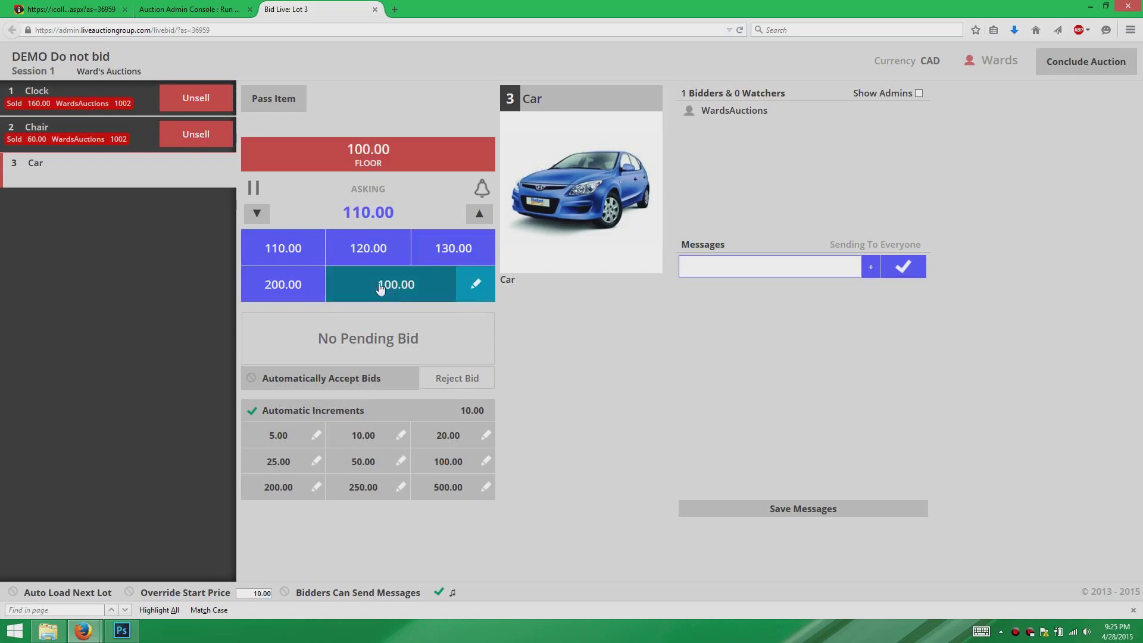
Raise the Car's floor bid at the asking price up to 180.00.
{"action": "left_click", "coordinate": [312, 248]}
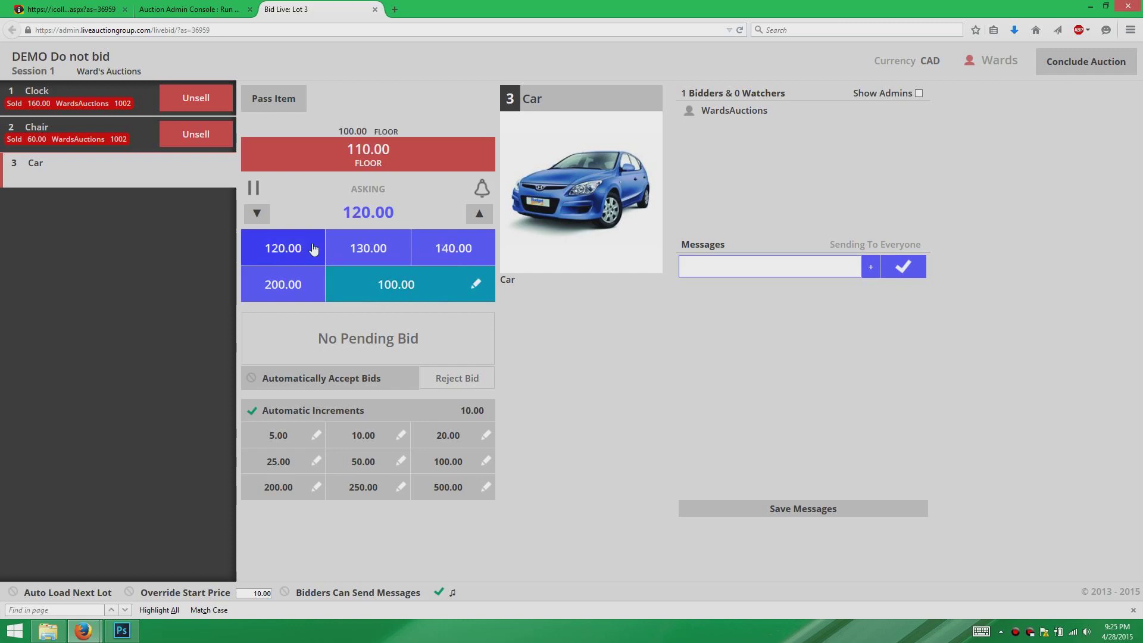
{"action": "left_click", "coordinate": [312, 248]}
{"action": "left_click", "coordinate": [312, 248]}
{"action": "left_click", "coordinate": [313, 248]}
{"action": "left_click", "coordinate": [313, 249]}
{"action": "left_click", "coordinate": [313, 248]}
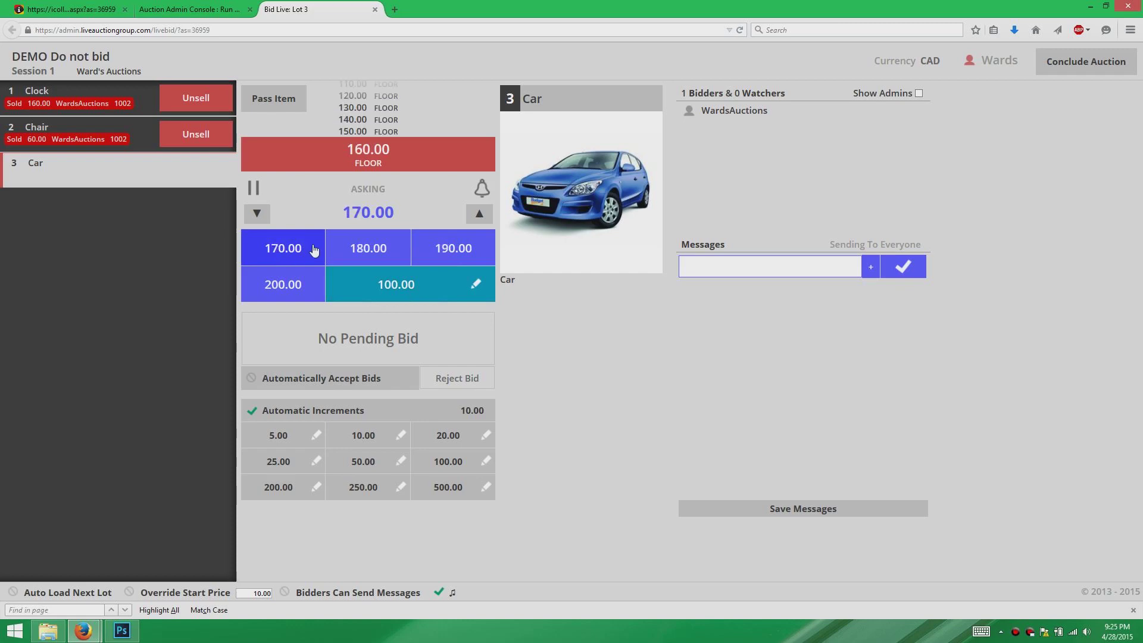
{"action": "left_click", "coordinate": [314, 248]}
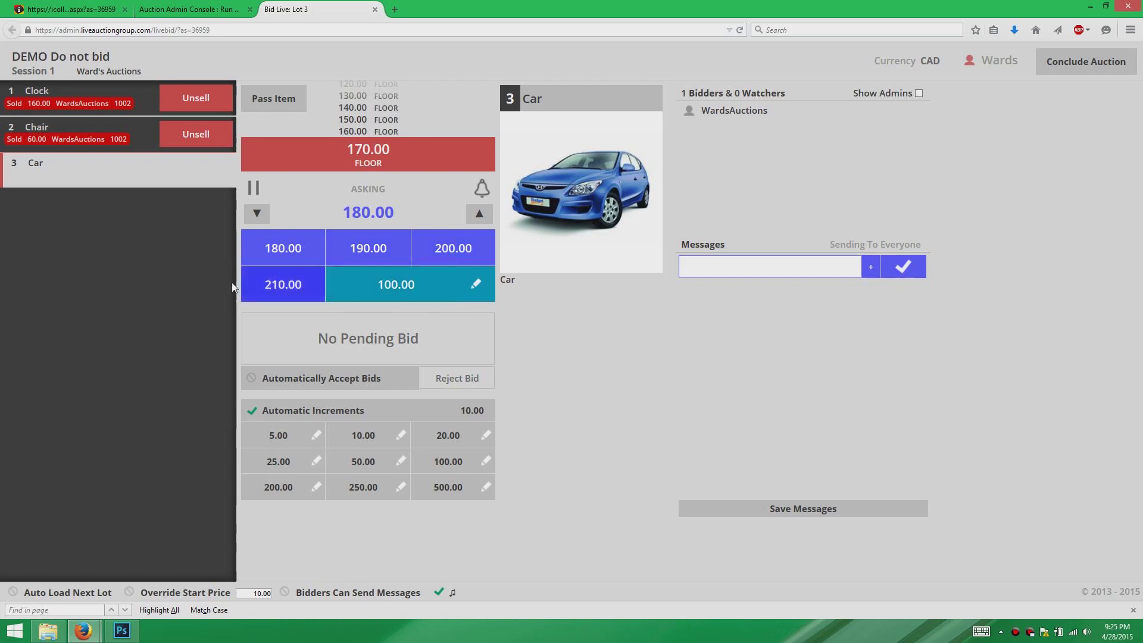
{"action": "left_click", "coordinate": [274, 256]}
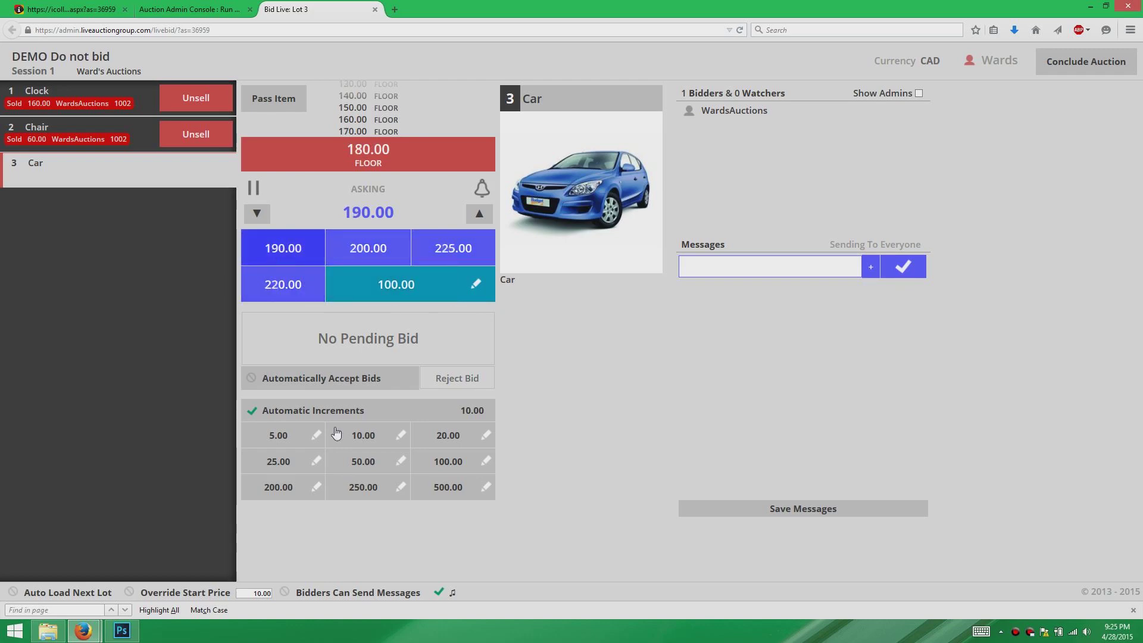
Switch the bid increment to 50.00 and keep bidding from the floor up to 930.00.
{"action": "left_click", "coordinate": [373, 462]}
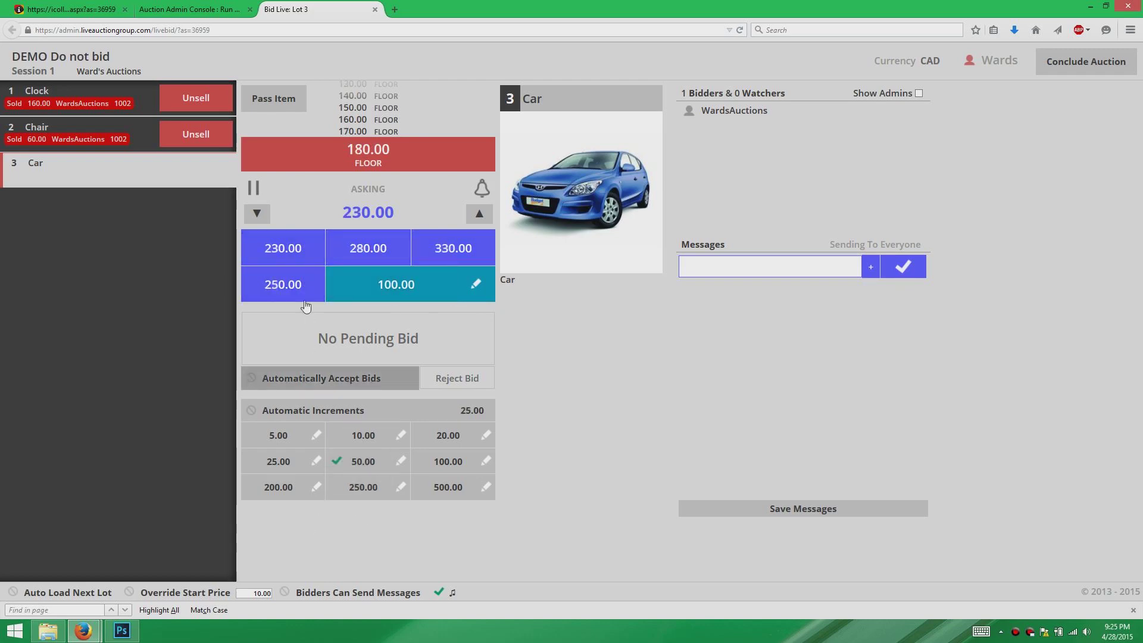
{"action": "left_click", "coordinate": [271, 256]}
{"action": "left_click", "coordinate": [272, 256]}
{"action": "left_click", "coordinate": [267, 256]}
{"action": "left_click", "coordinate": [260, 257]}
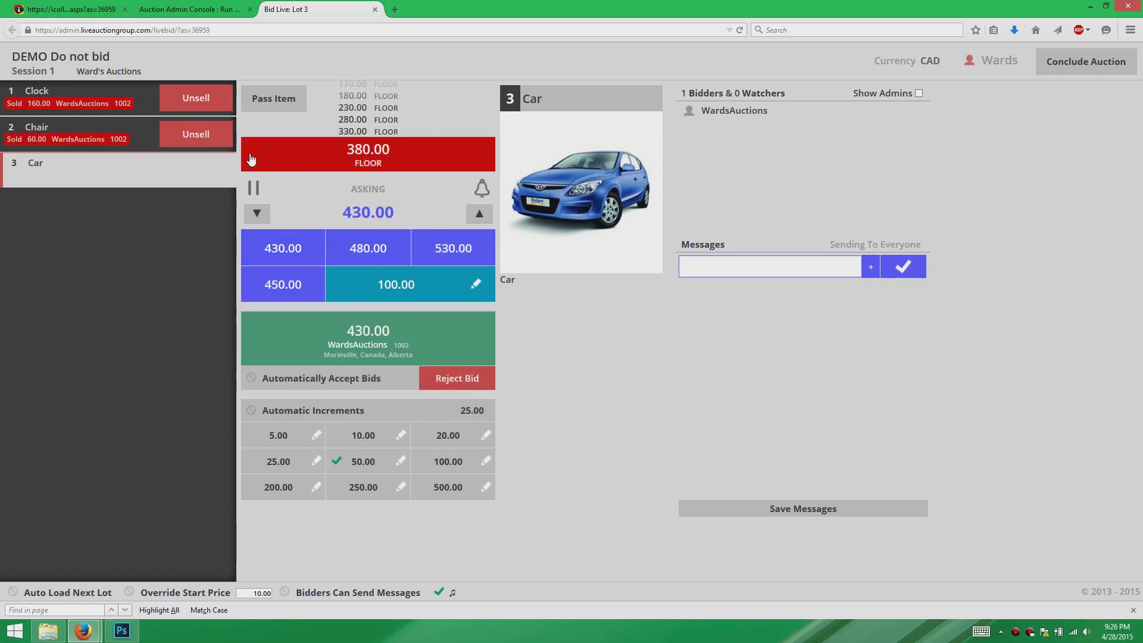
{"action": "left_click", "coordinate": [260, 257]}
{"action": "left_click", "coordinate": [263, 255]}
{"action": "left_click", "coordinate": [263, 255]}
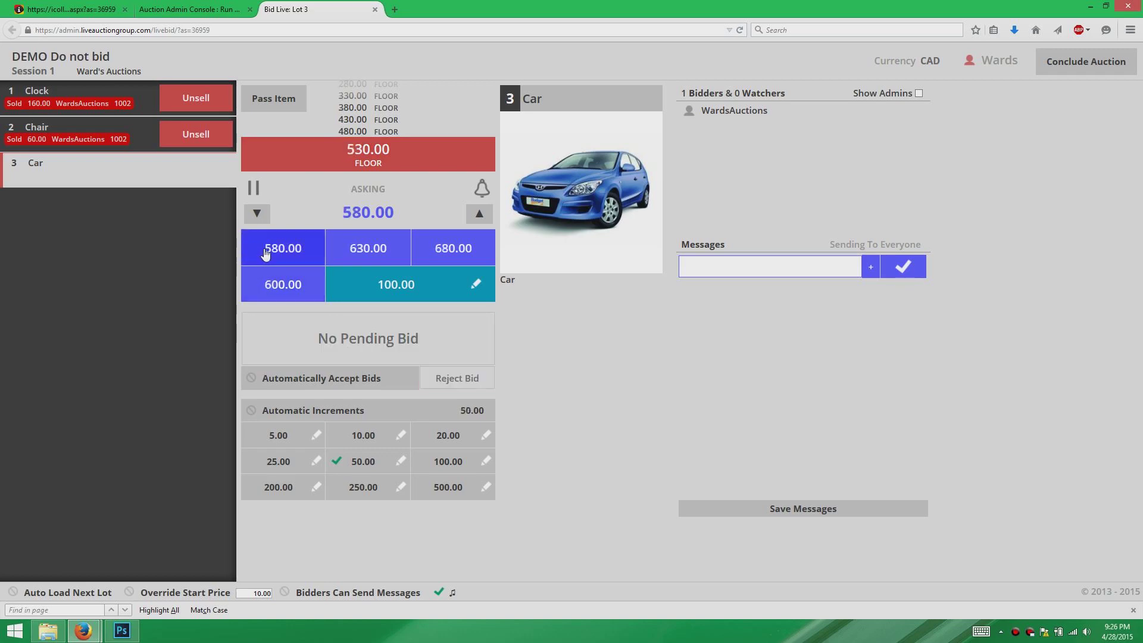
{"action": "left_click", "coordinate": [263, 255]}
{"action": "left_click", "coordinate": [265, 253]}
{"action": "left_click", "coordinate": [265, 253]}
{"action": "left_click", "coordinate": [266, 254]}
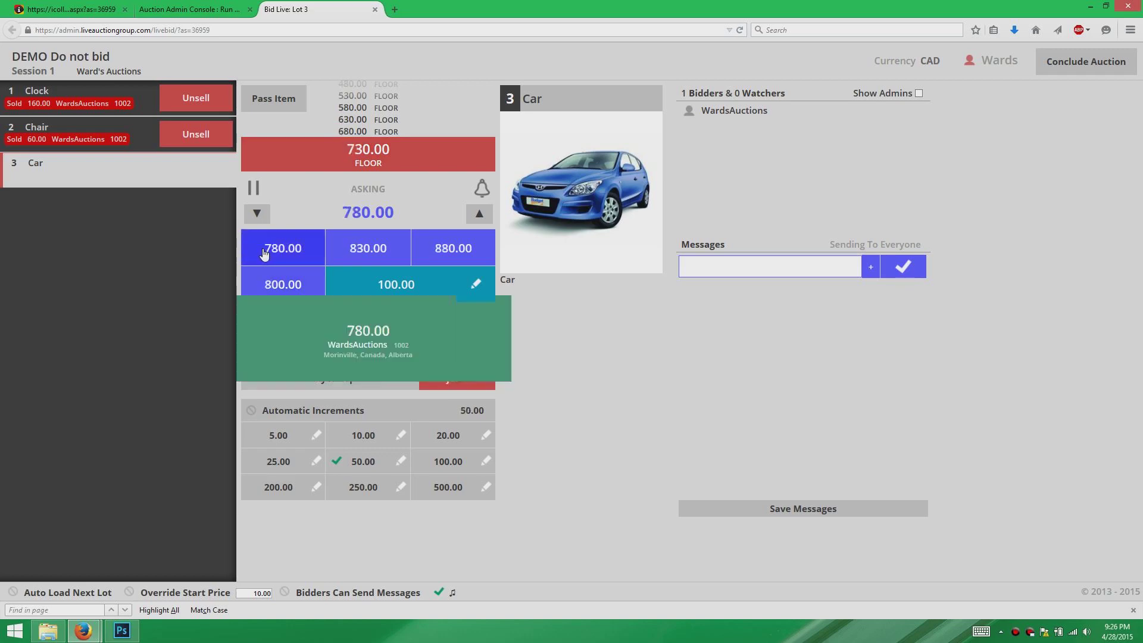
{"action": "left_click", "coordinate": [266, 253]}
{"action": "left_click", "coordinate": [269, 254]}
{"action": "left_click", "coordinate": [272, 255]}
{"action": "left_click", "coordinate": [272, 255]}
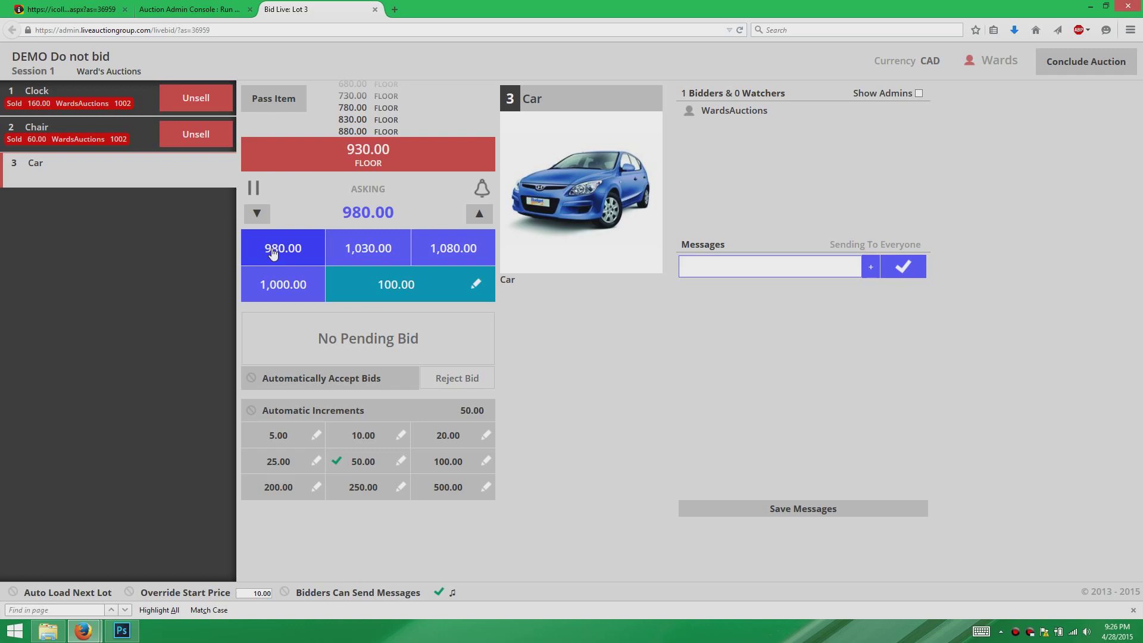
Bring in and accept the pending 980.00 internet bid on the Car.
{"action": "left_click", "coordinate": [272, 252]}
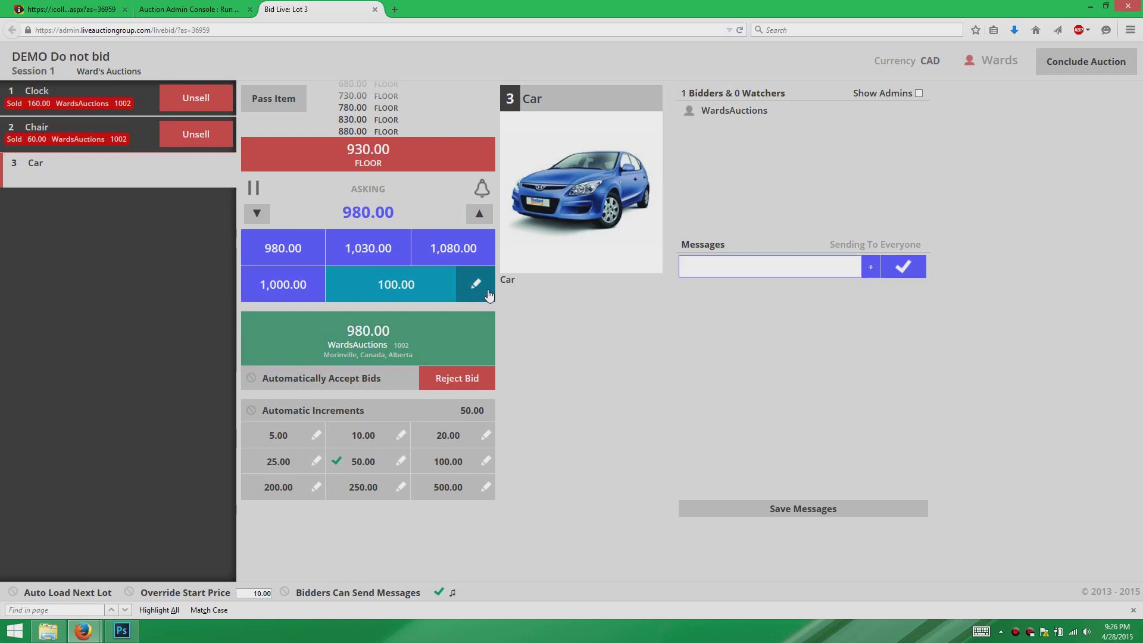
{"action": "left_click", "coordinate": [380, 329]}
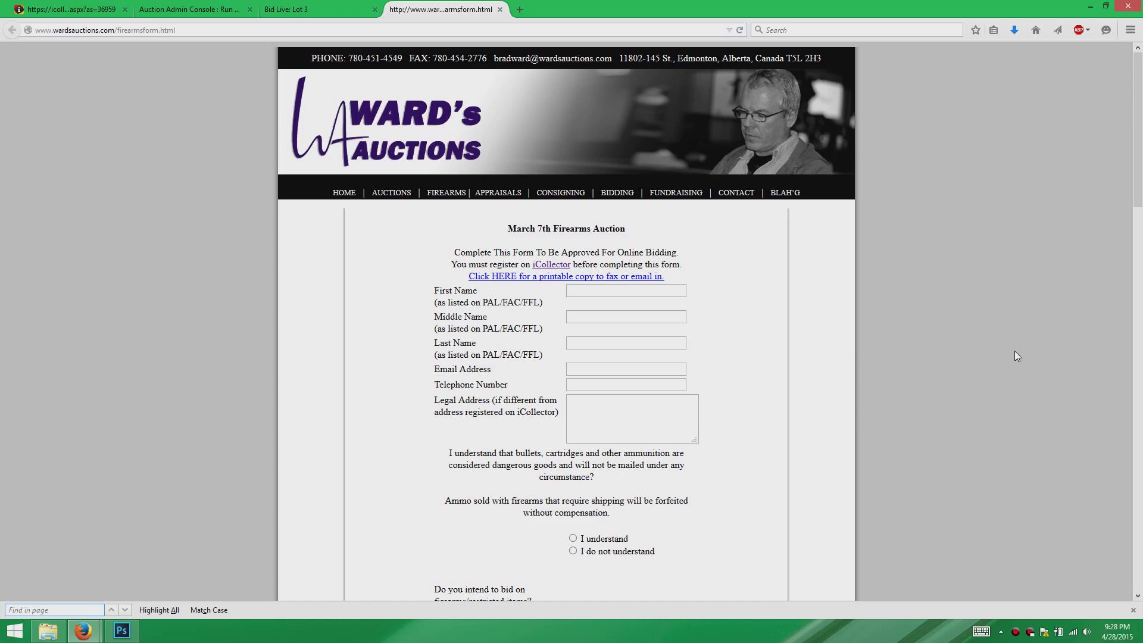
{"action": "scroll", "coordinate": [1013, 349], "scroll_direction": "down", "scroll_amount": 2}
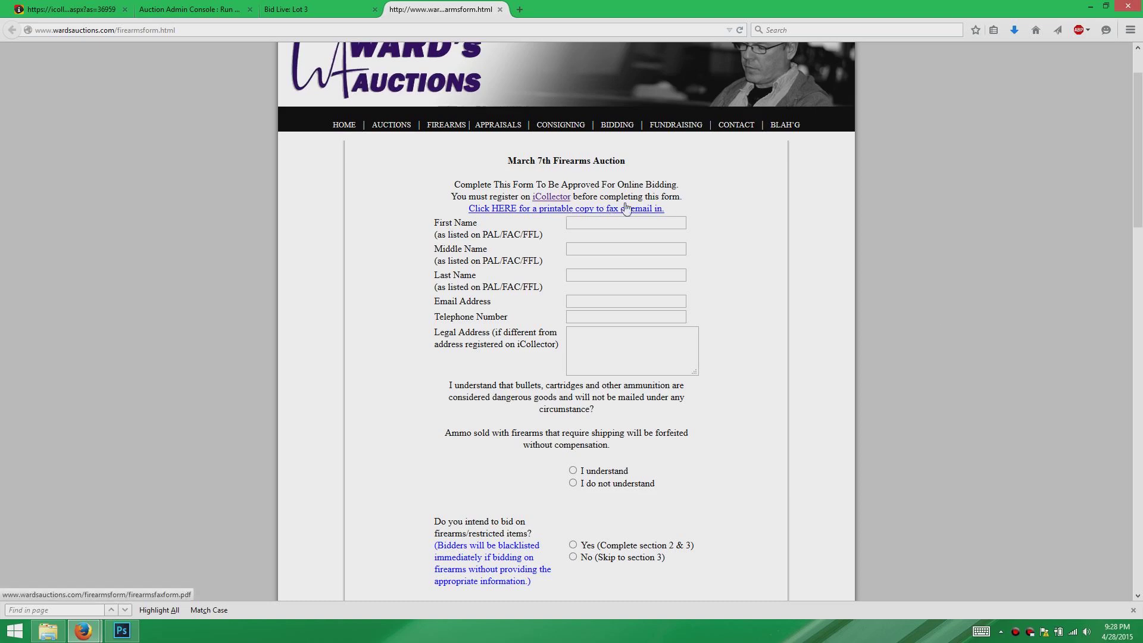
{"action": "left_click_drag", "start_coordinate": [675, 209], "coordinate": [468, 208]}
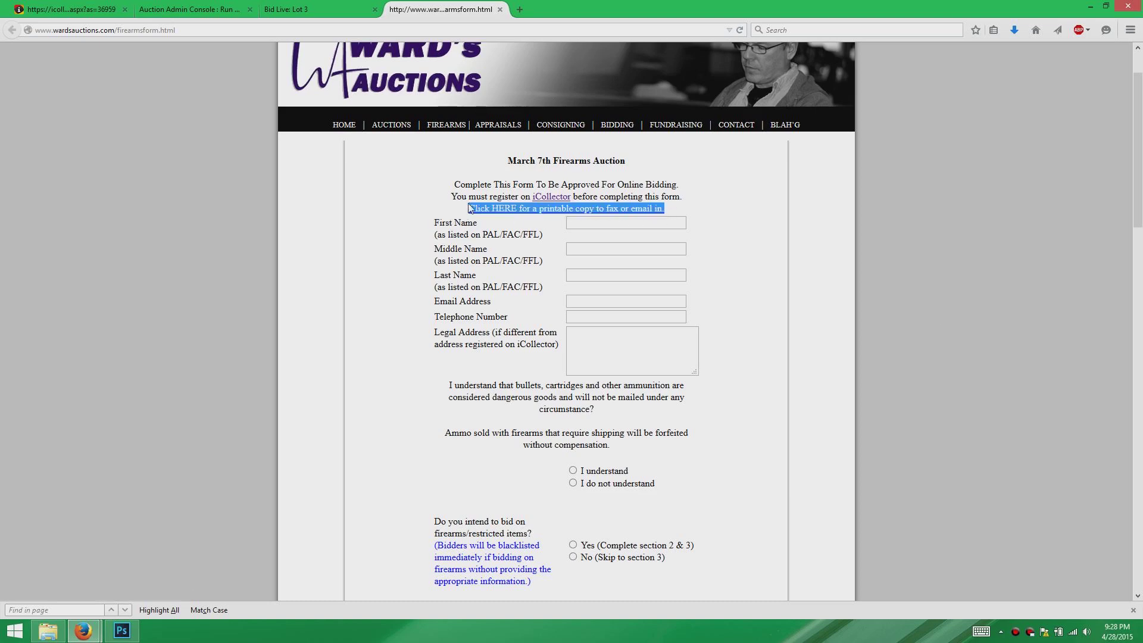
{"action": "left_click", "coordinate": [766, 258]}
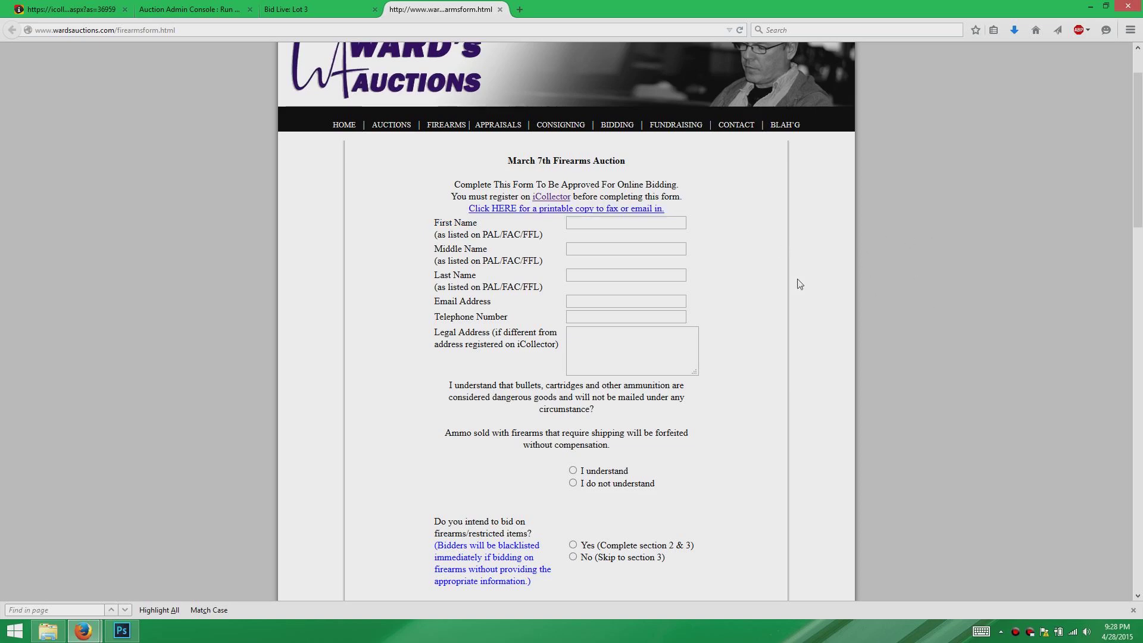
{"action": "scroll", "coordinate": [728, 330], "scroll_direction": "down", "scroll_amount": 2}
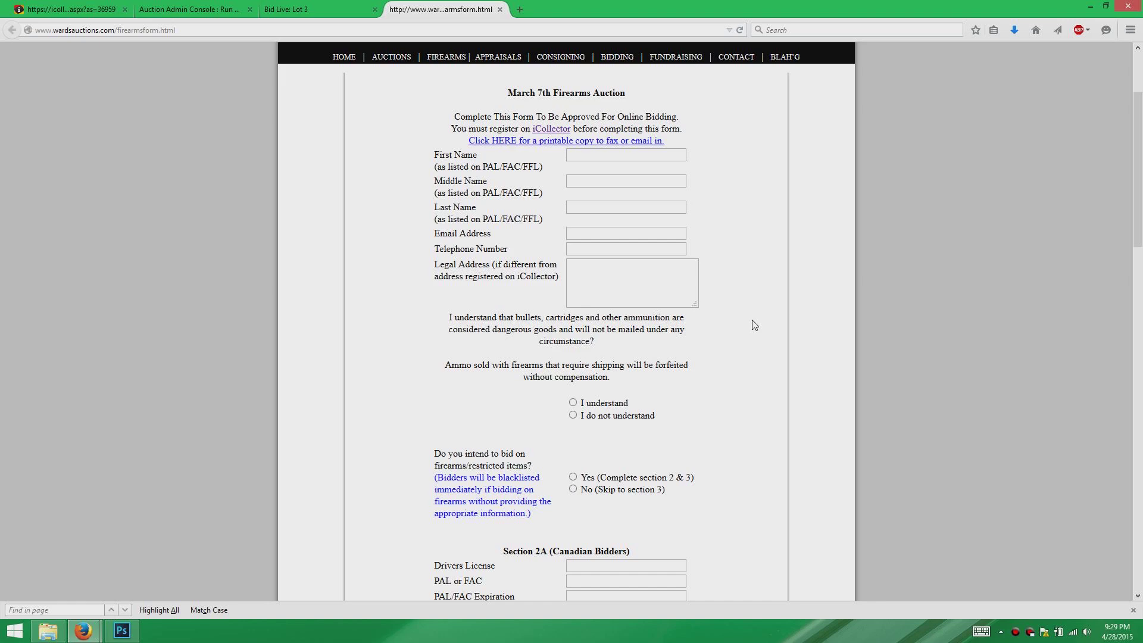
{"action": "scroll", "coordinate": [938, 366], "scroll_direction": "down", "scroll_amount": 8}
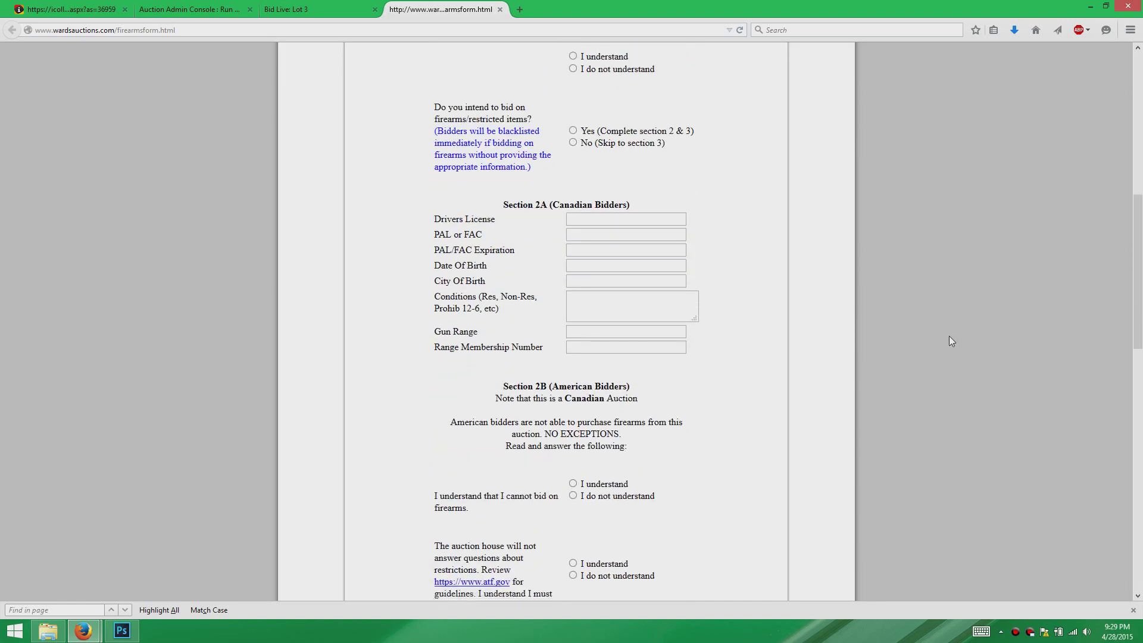
{"action": "scroll", "coordinate": [950, 340], "scroll_direction": "down", "scroll_amount": 3}
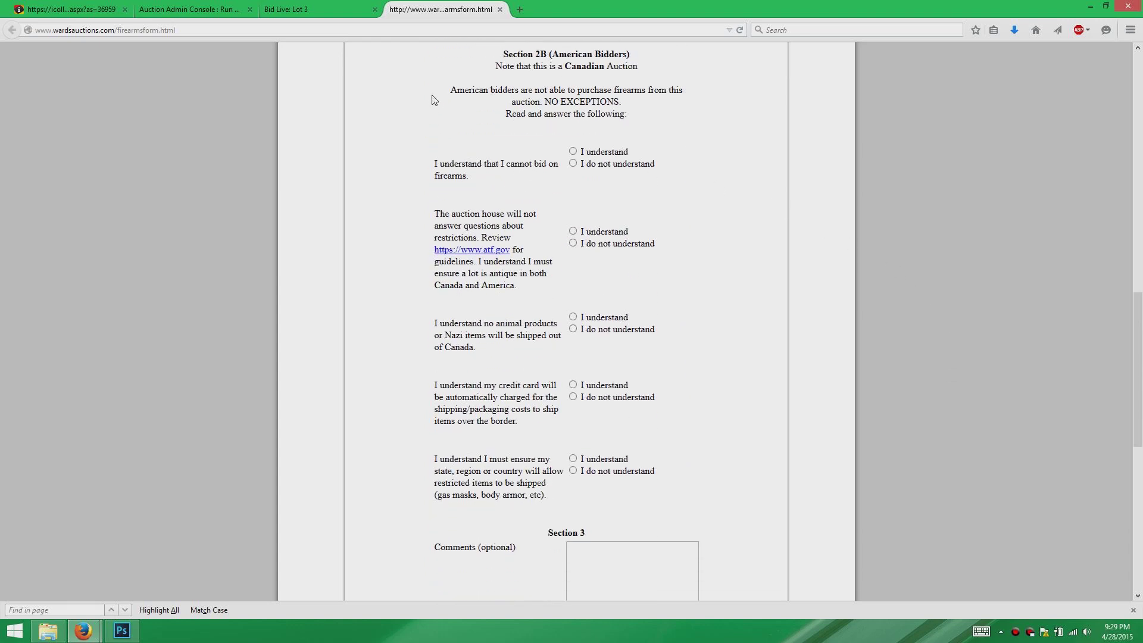
{"action": "left_click_drag", "start_coordinate": [434, 98], "coordinate": [753, 515]}
{"action": "left_click", "coordinate": [751, 502]}
{"action": "scroll", "coordinate": [752, 501], "scroll_direction": "up", "scroll_amount": 2}
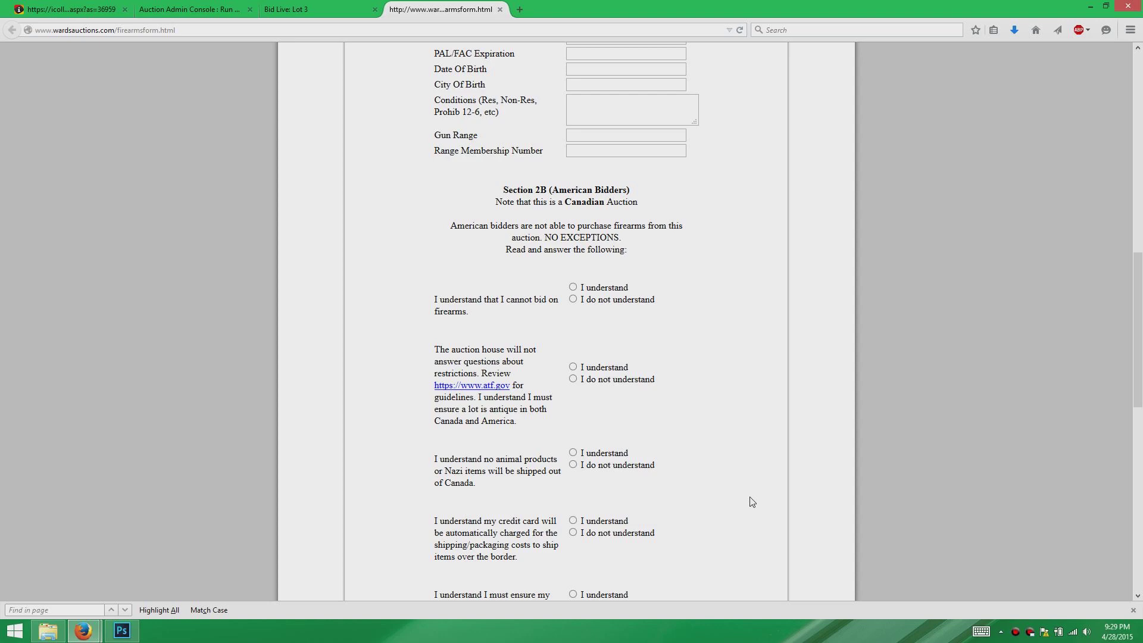
{"action": "scroll", "coordinate": [751, 502], "scroll_direction": "down", "scroll_amount": 3}
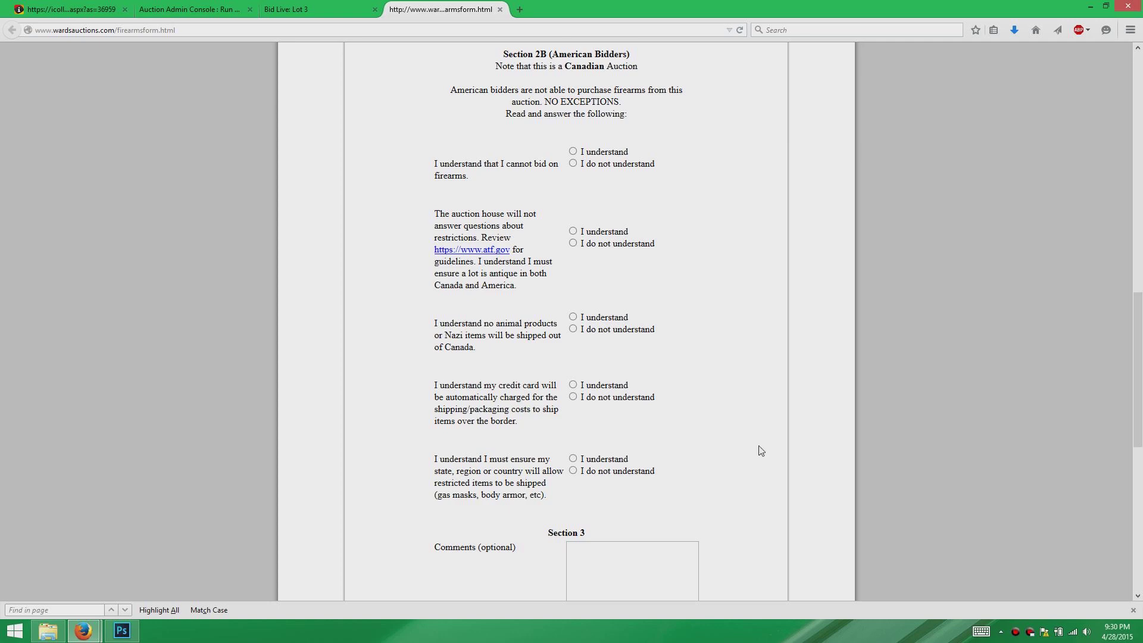
{"action": "scroll", "coordinate": [761, 451], "scroll_direction": "down", "scroll_amount": 1}
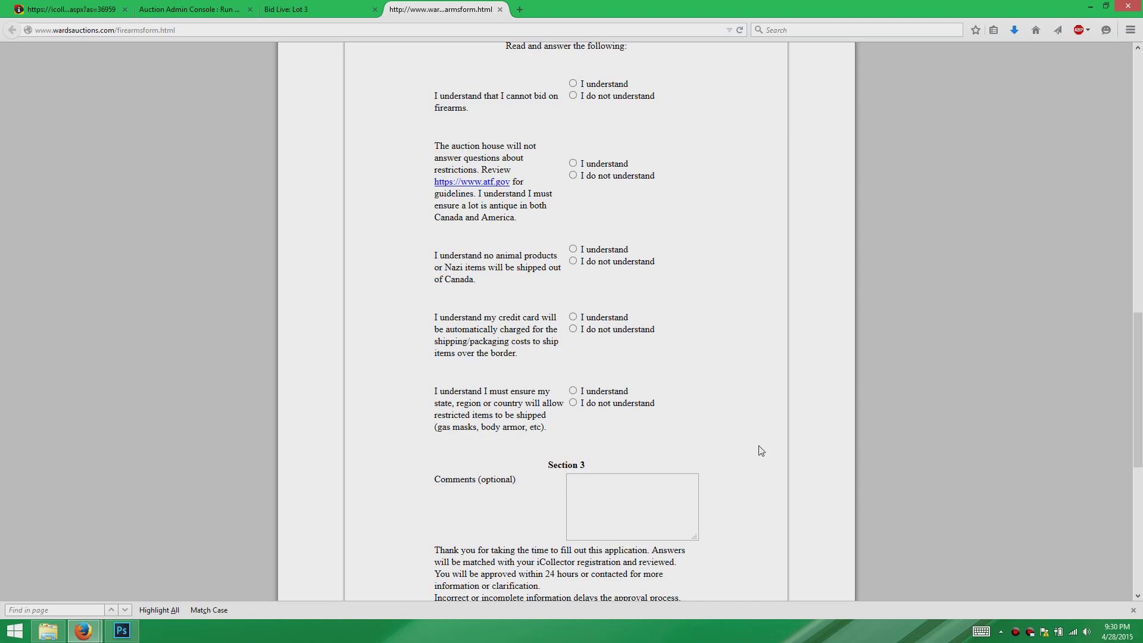
{"action": "scroll", "coordinate": [765, 452], "scroll_direction": "down", "scroll_amount": 6}
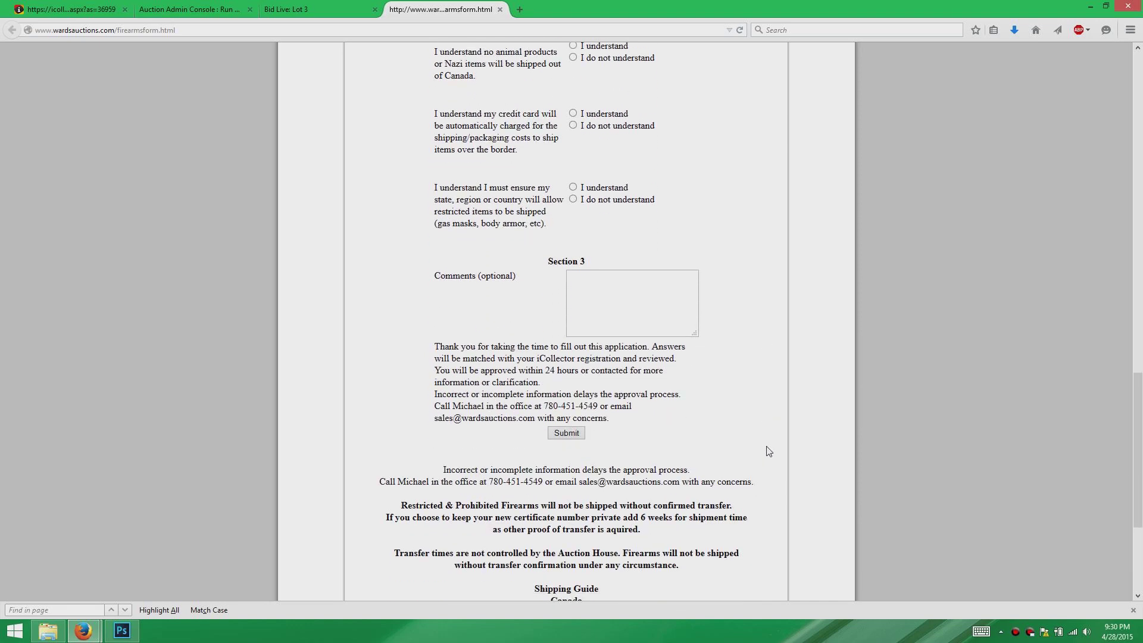
{"action": "scroll", "coordinate": [774, 449], "scroll_direction": "up", "scroll_amount": 20}
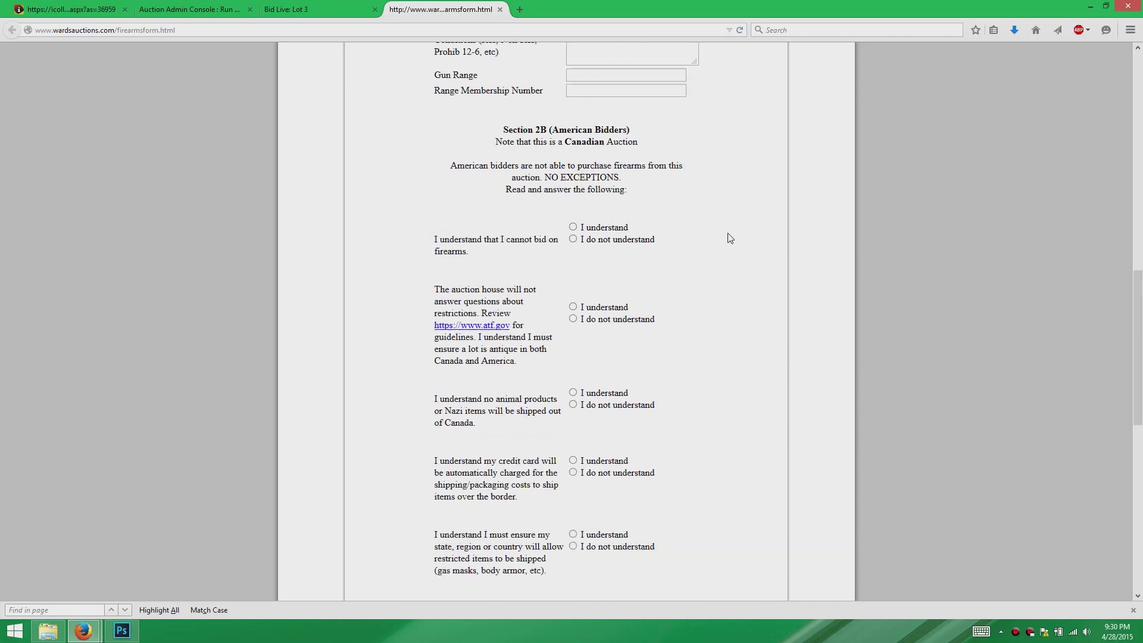
{"action": "scroll", "coordinate": [755, 439], "scroll_direction": "up", "scroll_amount": 7}
{"action": "scroll", "coordinate": [824, 332], "scroll_direction": "down", "scroll_amount": 4}
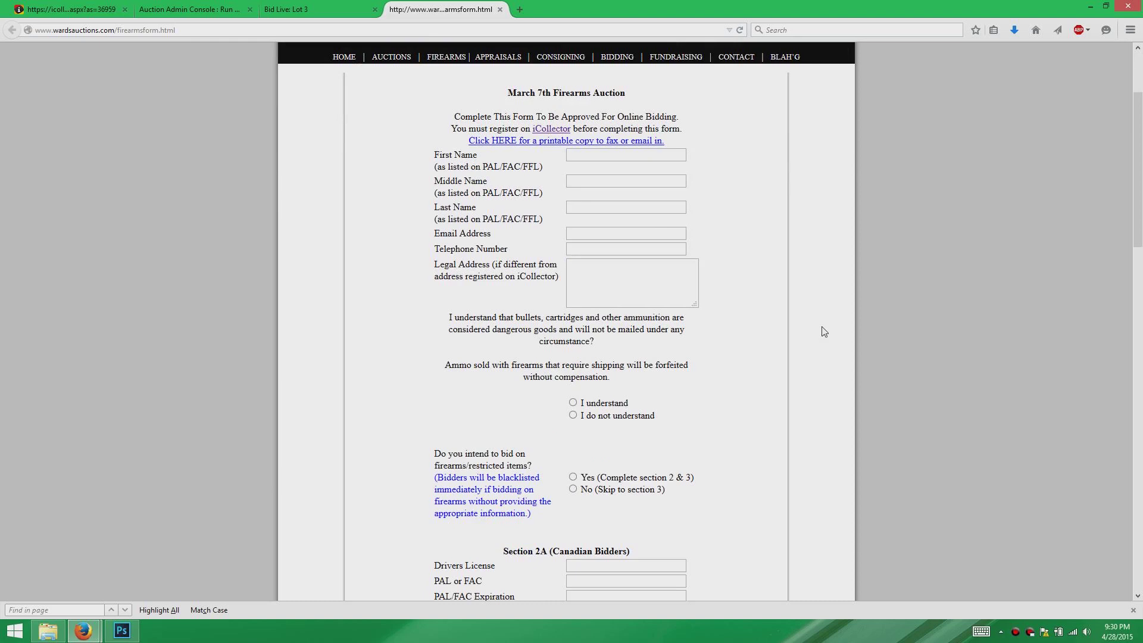
{"action": "scroll", "coordinate": [824, 331], "scroll_direction": "down", "scroll_amount": 15}
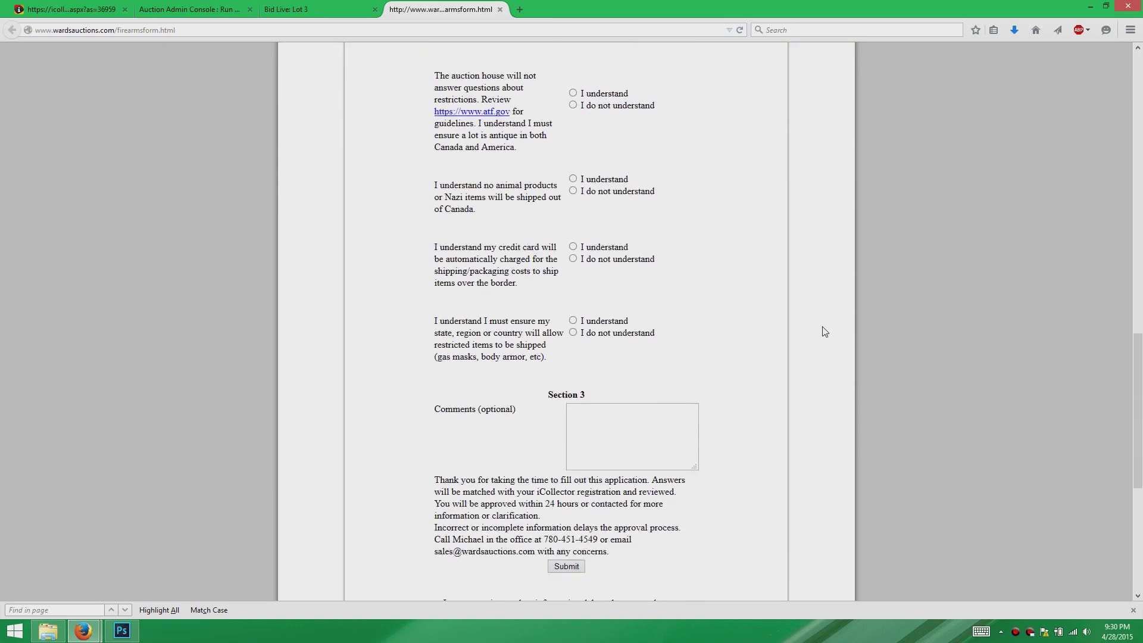
{"action": "scroll", "coordinate": [824, 332], "scroll_direction": "down", "scroll_amount": 2}
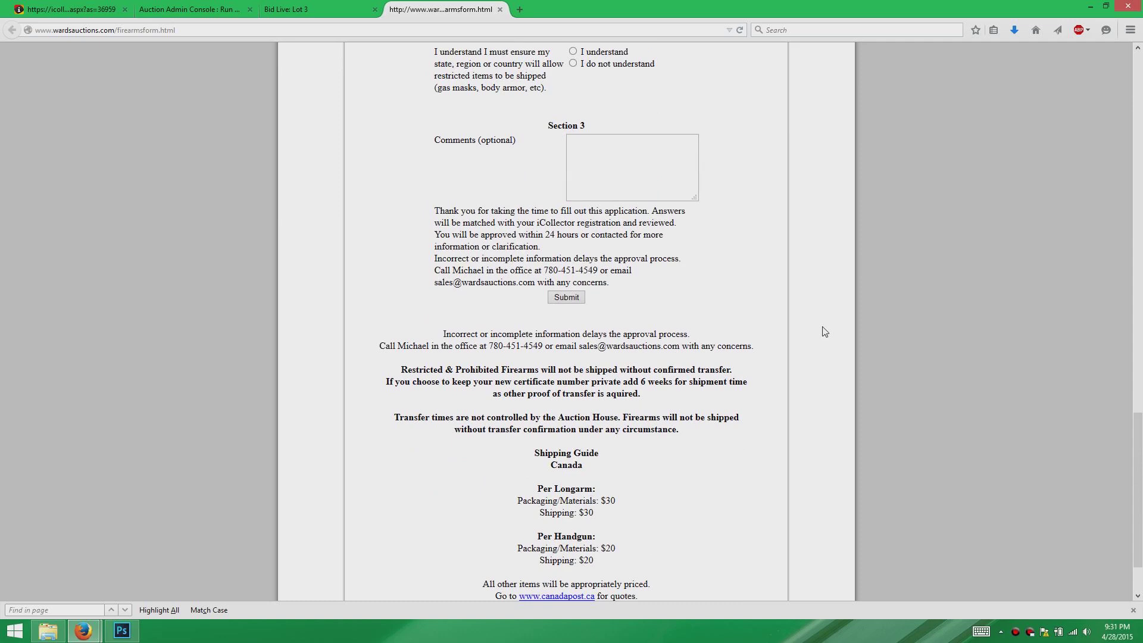
{"action": "scroll", "coordinate": [824, 332], "scroll_direction": "down", "scroll_amount": 2}
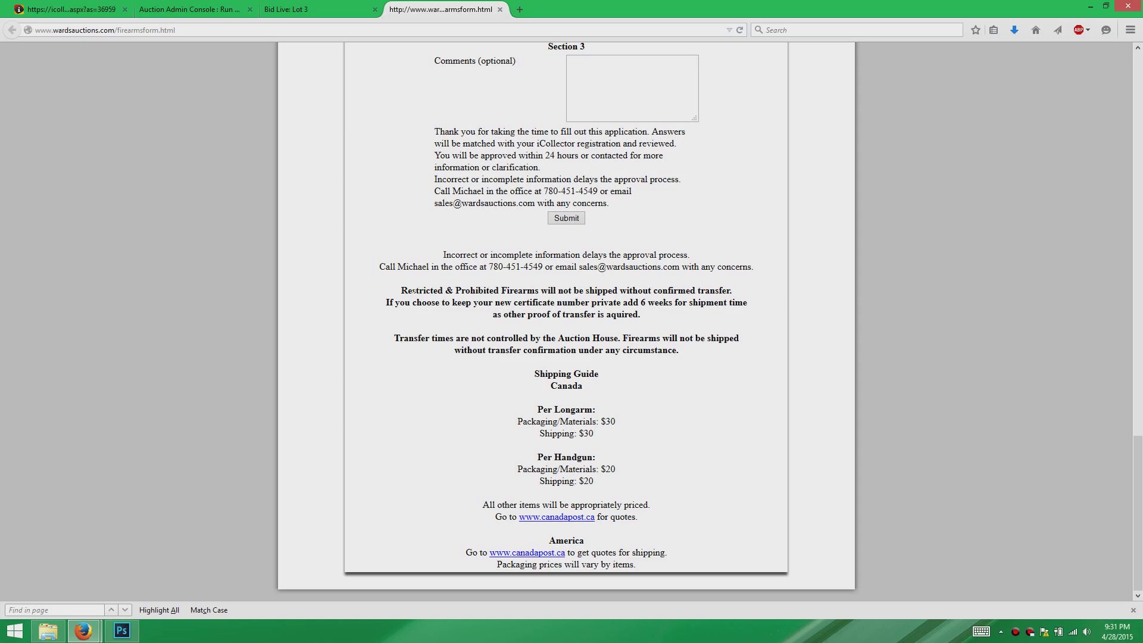
{"action": "left_click_drag", "start_coordinate": [400, 289], "coordinate": [683, 323]}
{"action": "left_click", "coordinate": [683, 323]}
{"action": "left_click_drag", "start_coordinate": [512, 421], "coordinate": [645, 476]}
{"action": "left_click", "coordinate": [645, 477]}
{"action": "left_click_drag", "start_coordinate": [600, 485], "coordinate": [518, 424]}
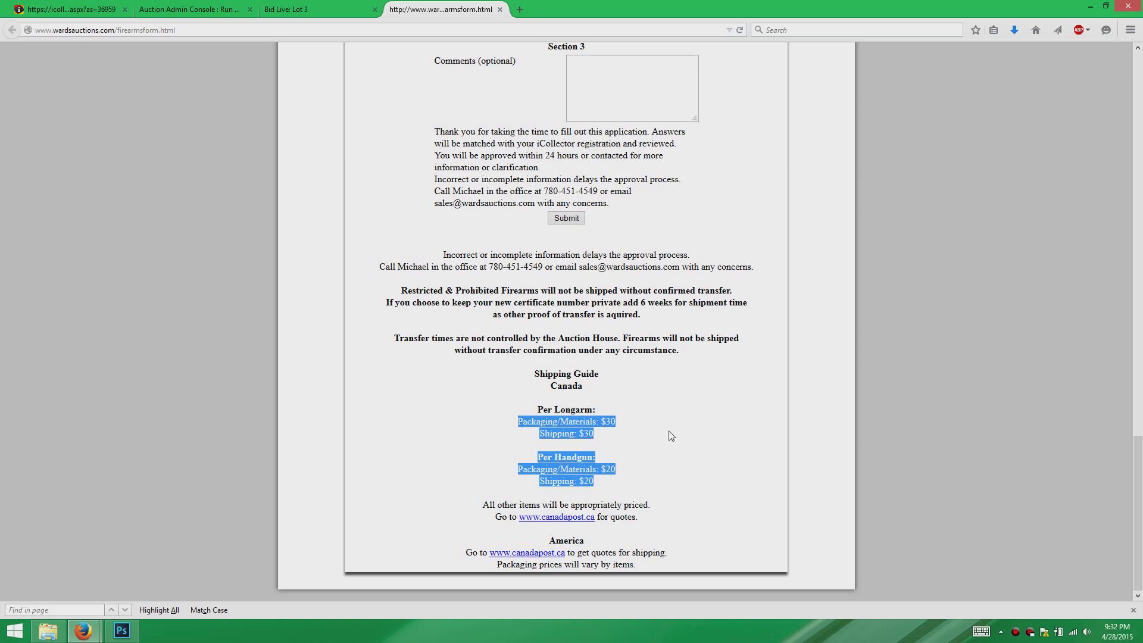
{"action": "left_click", "coordinate": [710, 441]}
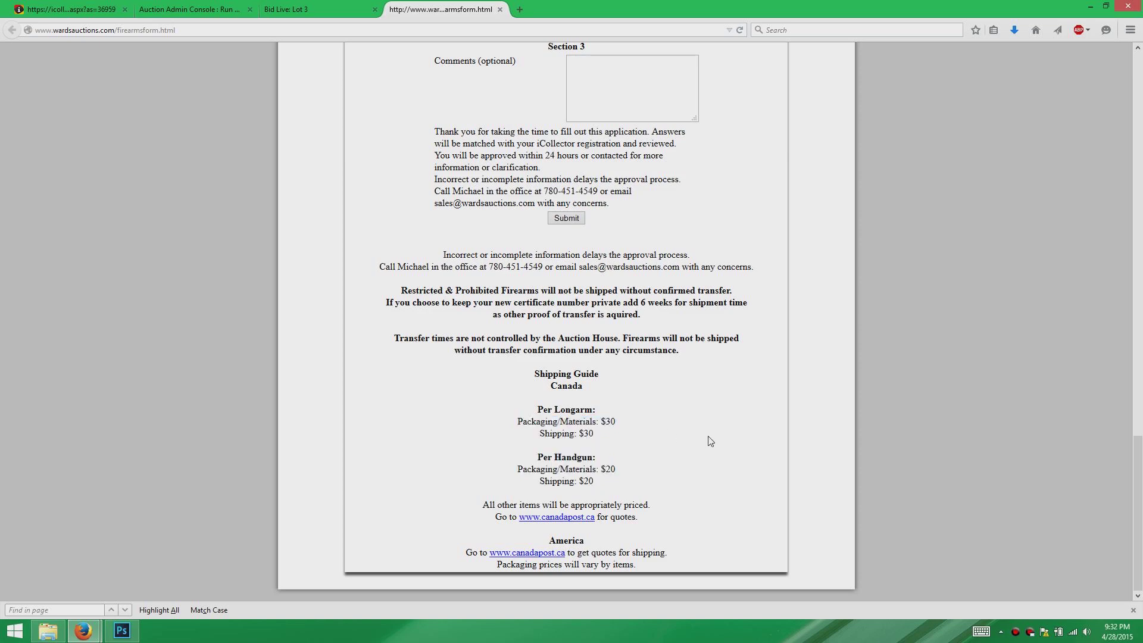